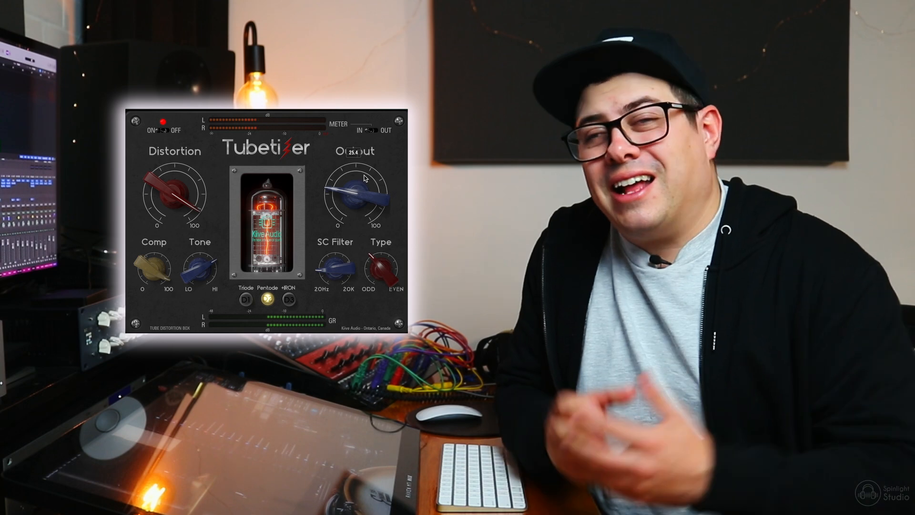
Set the Output to 27.4 and lower the Comp to roughly two thirds of its range
{"action": "left_click_drag", "start_coordinate": [365, 173], "coordinate": [366, 174]}
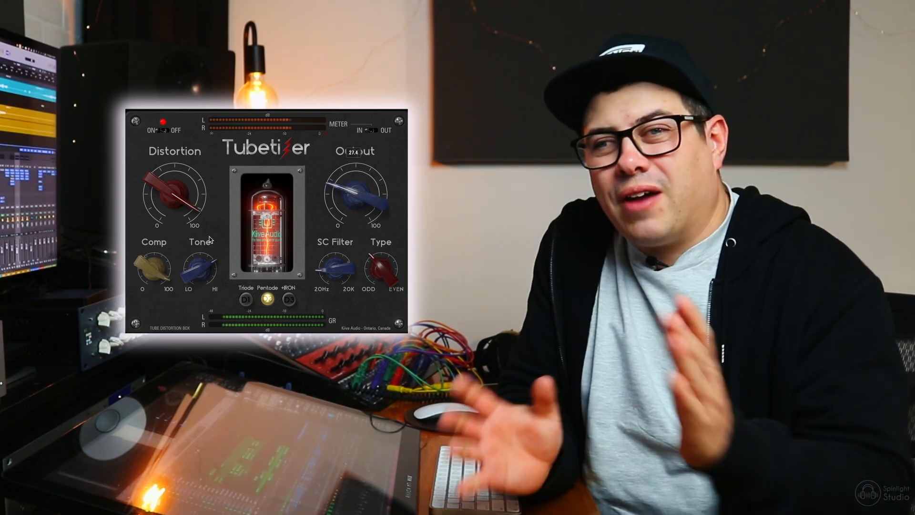
{"action": "left_click_drag", "start_coordinate": [152, 270], "coordinate": [152, 288]}
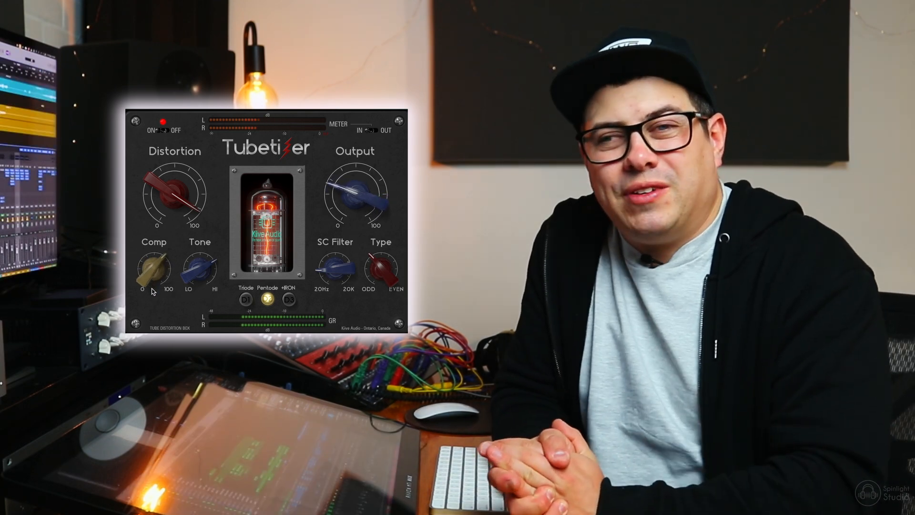
{"action": "left_click_drag", "start_coordinate": [344, 206], "coordinate": [343, 209]}
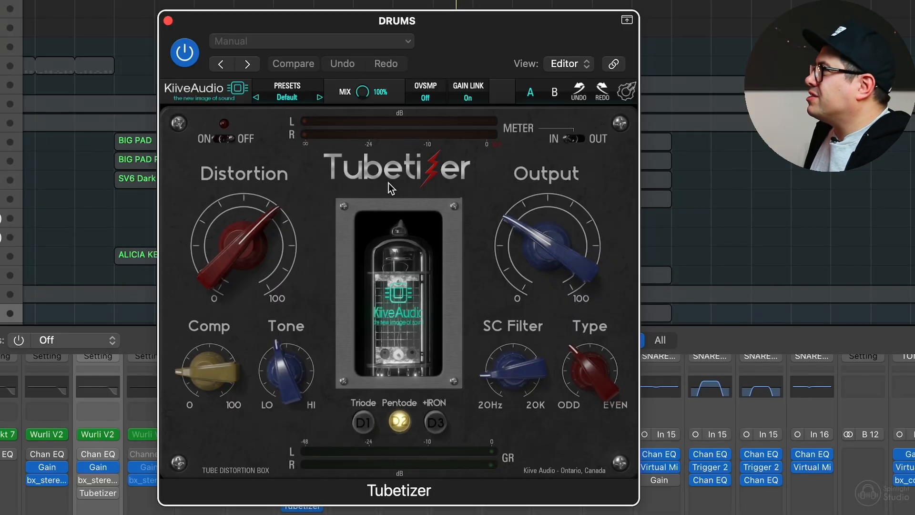
Switch Tubetizer in and out on the DRUMS channel to compare processed and bypassed sound, finishing with it on
{"action": "left_click", "coordinate": [225, 138]}
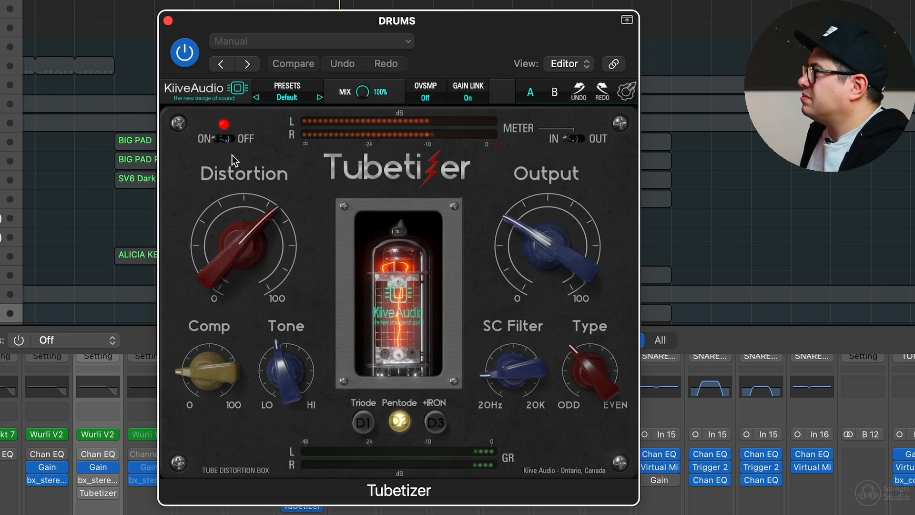
{"action": "left_click", "coordinate": [226, 142]}
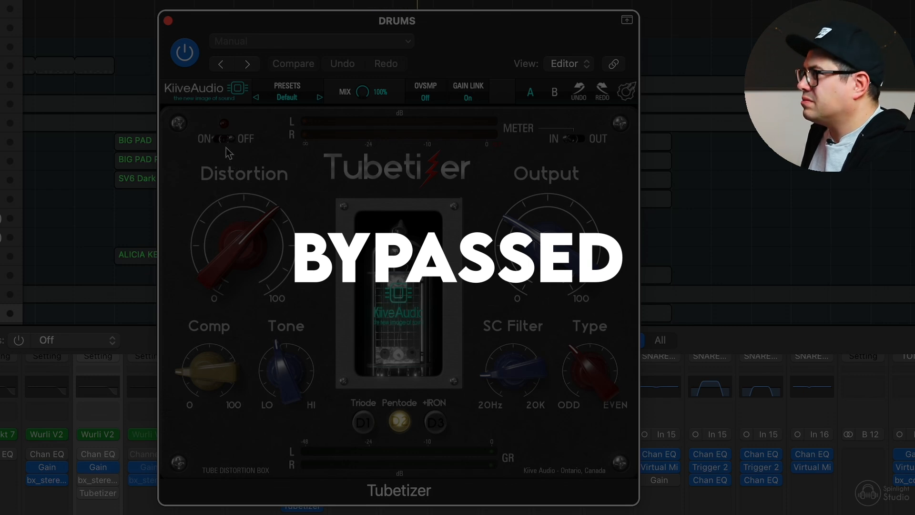
{"action": "left_click", "coordinate": [226, 142]}
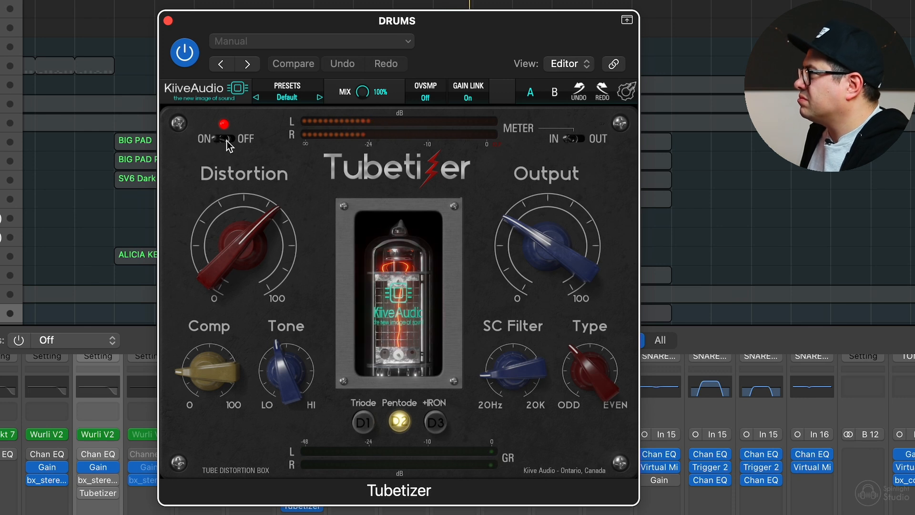
{"action": "left_click", "coordinate": [227, 141]}
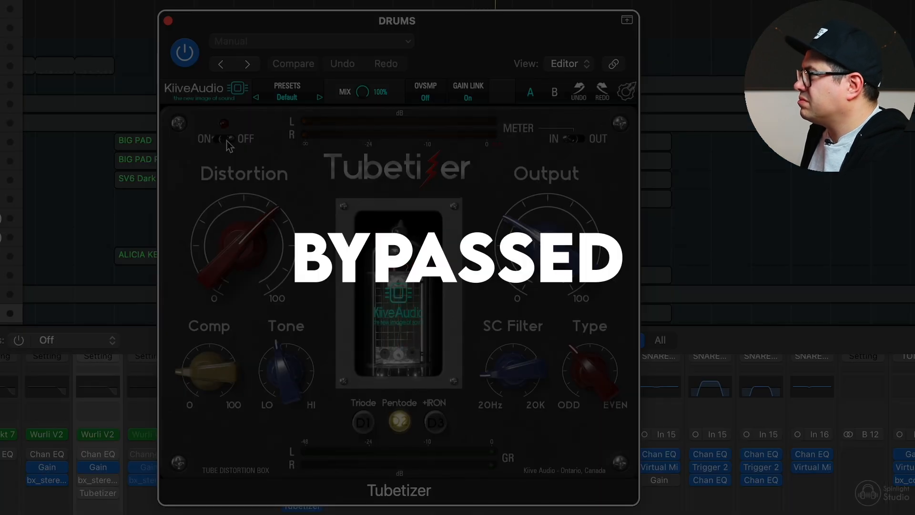
{"action": "left_click", "coordinate": [226, 141]}
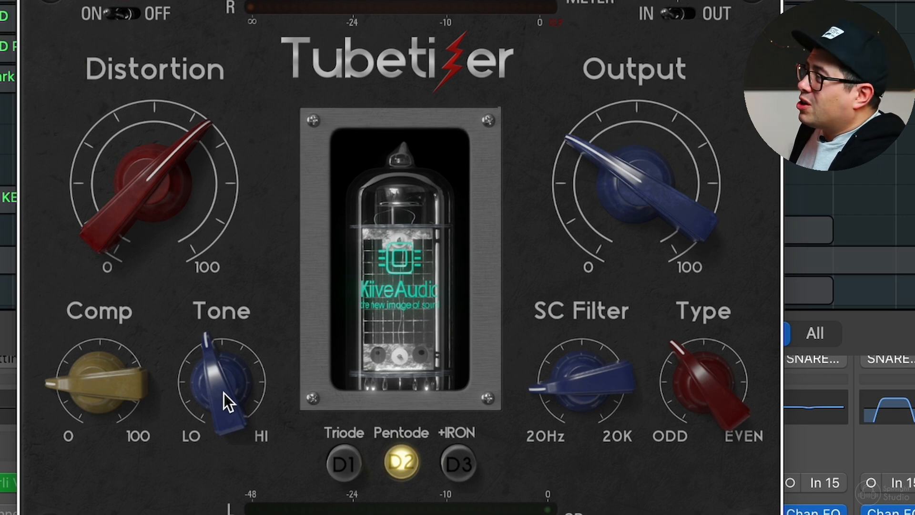
Raise the Distortion to roughly three quarters of its range and adjust the Output to balance the level
{"action": "mouse_move", "coordinate": [207, 379]}
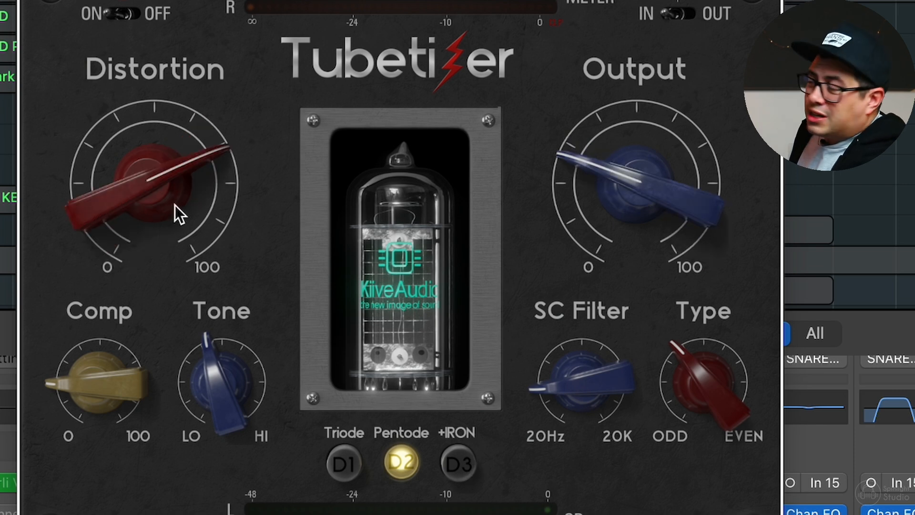
{"action": "mouse_move", "coordinate": [147, 190]}
{"action": "left_mouse_down"}
{"action": "mouse_move", "coordinate": [161, 157]}
{"action": "mouse_move", "coordinate": [158, 198]}
{"action": "left_mouse_up"}
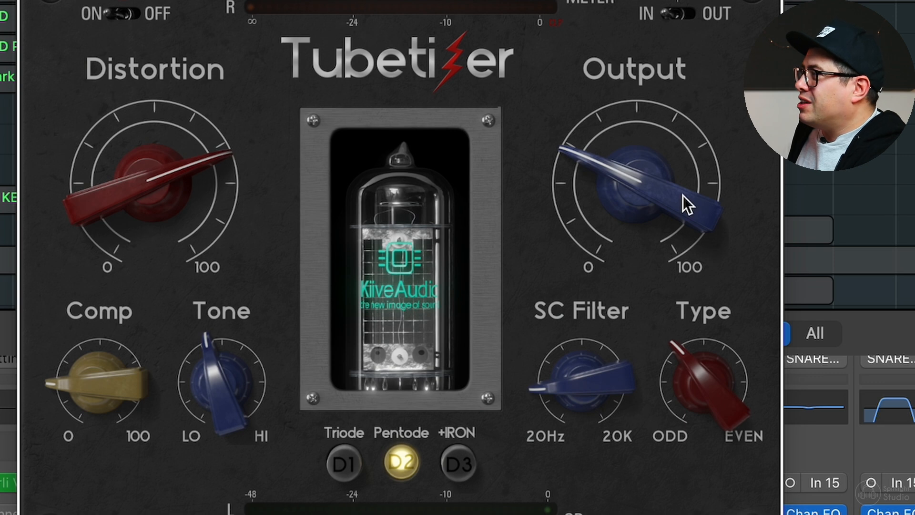
{"action": "left_click_drag", "start_coordinate": [628, 193], "coordinate": [635, 152]}
{"action": "mouse_move", "coordinate": [129, 170]}
{"action": "mouse_move", "coordinate": [129, 170]}
{"action": "left_mouse_down"}
{"action": "mouse_move", "coordinate": [137, 153]}
{"action": "mouse_move", "coordinate": [137, 171]}
{"action": "left_mouse_up"}
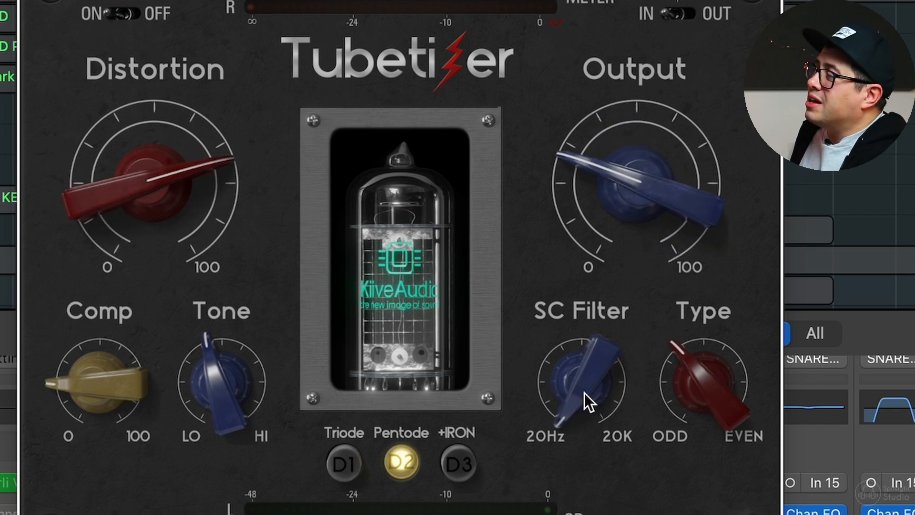
Sweep the SC Filter between its 20Hz end and a higher frequency, and return it to its starting position
{"action": "left_click_drag", "start_coordinate": [584, 392], "coordinate": [559, 373]}
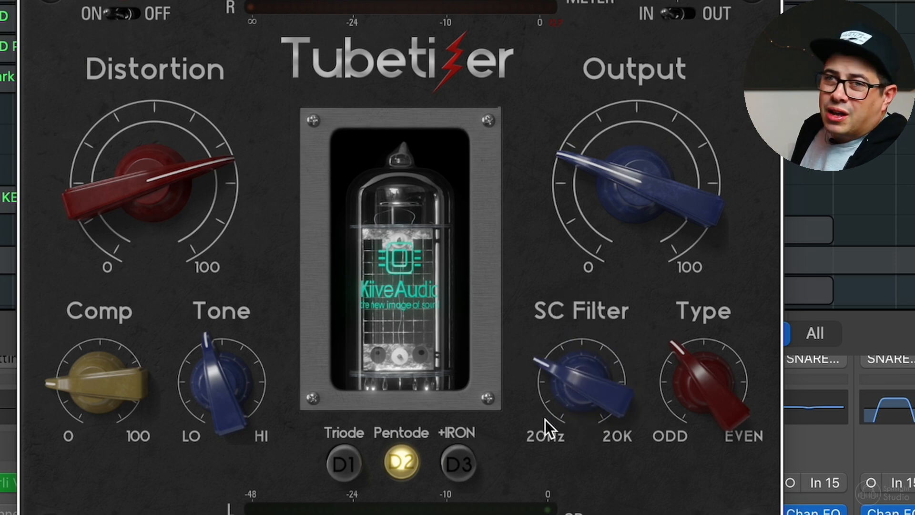
{"action": "left_click_drag", "start_coordinate": [545, 419], "coordinate": [582, 414]}
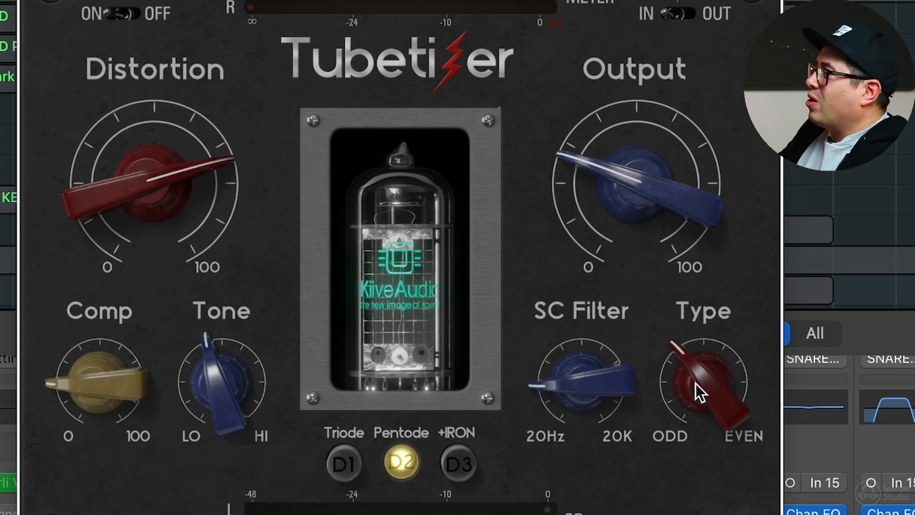
{"action": "left_click", "coordinate": [713, 393]}
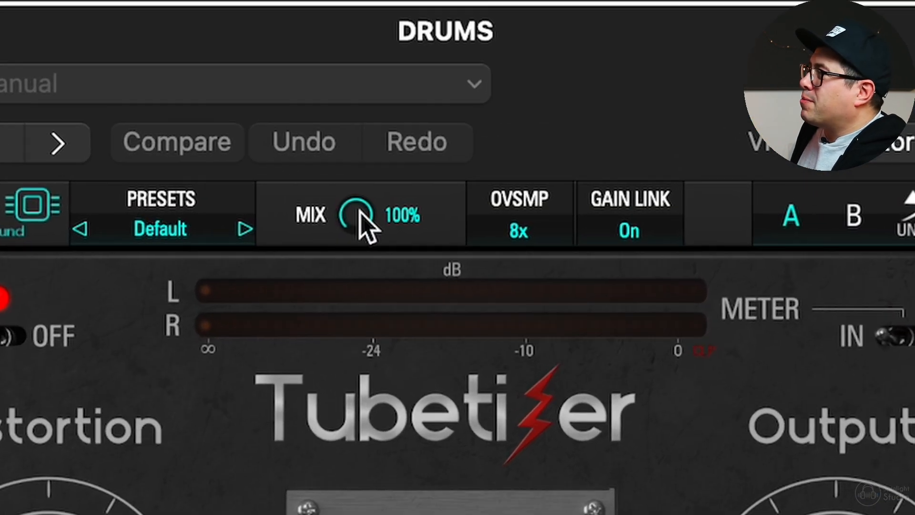
Review the oversampling choices and the Gain Link setting, leaving oversampling at 8x and Gain Link on
{"action": "left_click", "coordinate": [533, 224]}
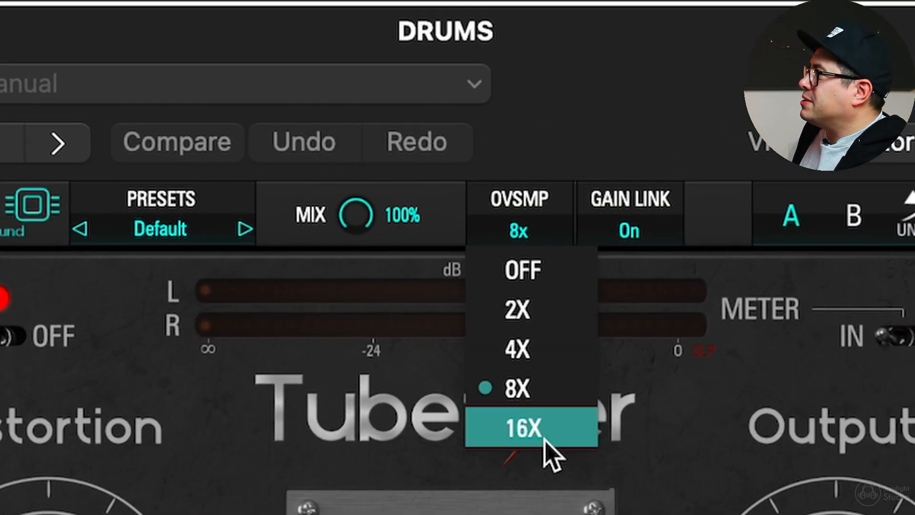
{"action": "left_click", "coordinate": [647, 250]}
{"action": "left_click", "coordinate": [641, 234]}
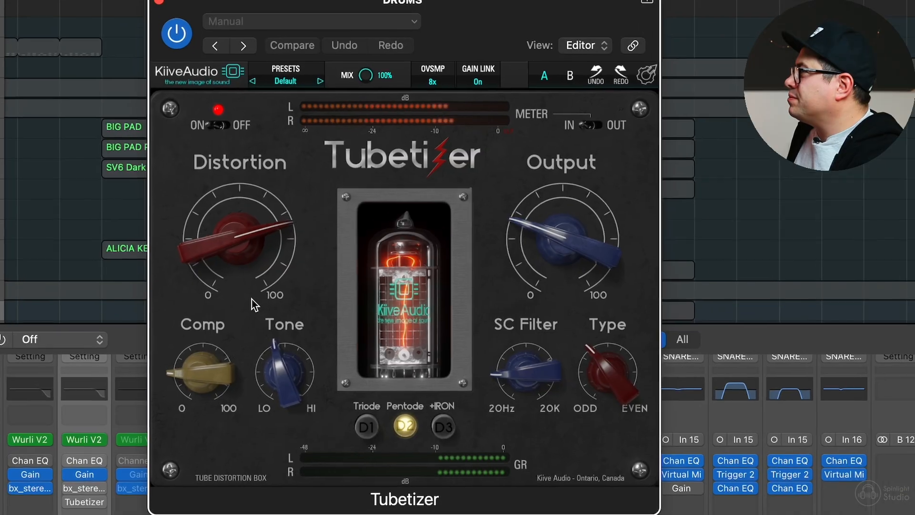
Raise the Distortion to 91.6, and sweep the Tone up to 10.00 and back down to the LO end
{"action": "left_click_drag", "start_coordinate": [252, 298], "coordinate": [224, 217]}
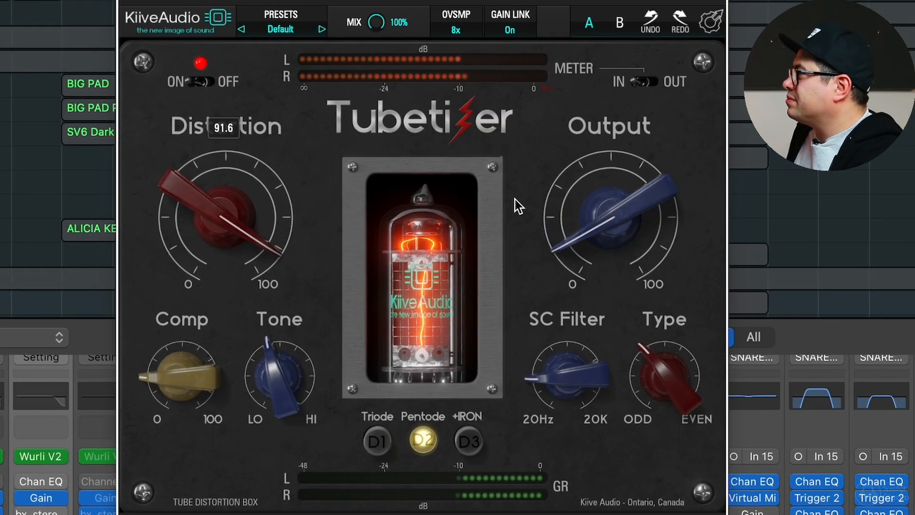
{"action": "left_click_drag", "start_coordinate": [285, 368], "coordinate": [330, 254]}
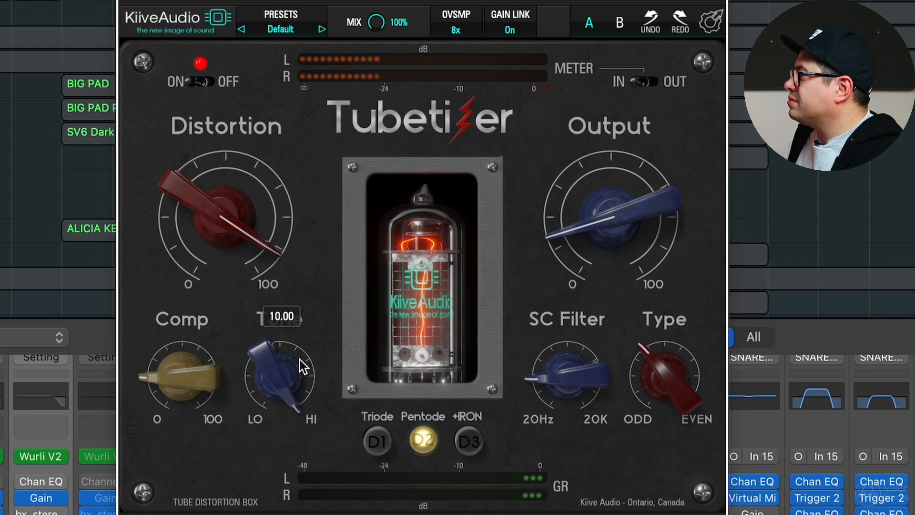
{"action": "left_click_drag", "start_coordinate": [300, 364], "coordinate": [301, 410]}
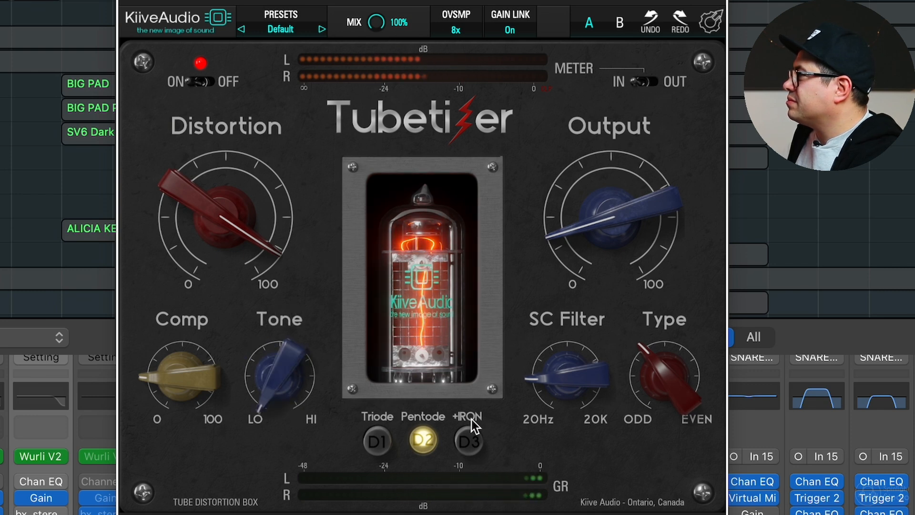
Audition the +IRON and Triode modes while turning the Tone up towards HI, and return to Pentode mode
{"action": "left_click", "coordinate": [468, 440]}
{"action": "left_click_drag", "start_coordinate": [286, 378], "coordinate": [325, 286]}
{"action": "left_click", "coordinate": [378, 441]}
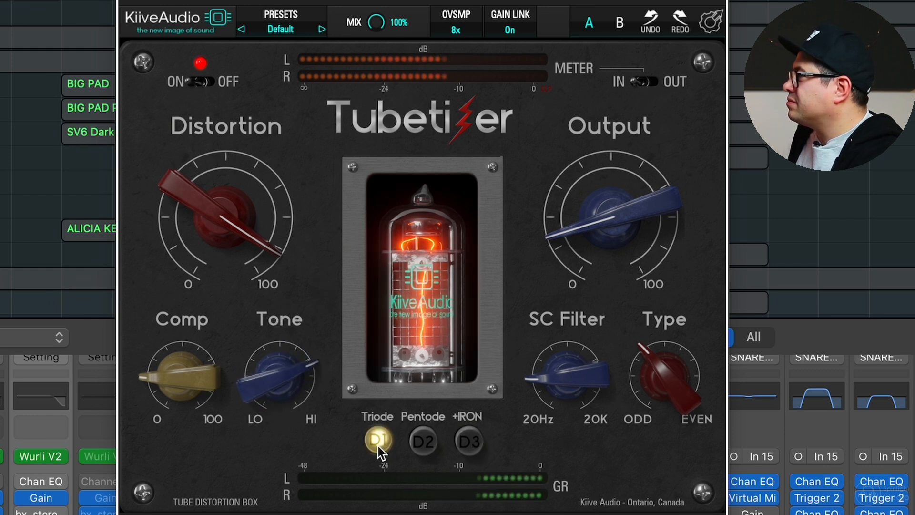
{"action": "left_click_drag", "start_coordinate": [288, 378], "coordinate": [291, 348]}
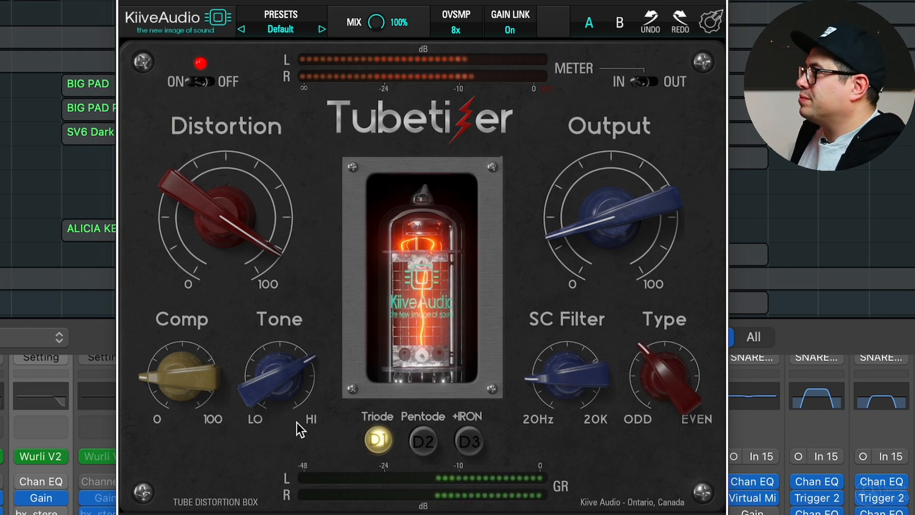
{"action": "left_click_drag", "start_coordinate": [293, 378], "coordinate": [269, 407]}
{"action": "left_click", "coordinate": [429, 446]}
Sweep the Comp up and back to just below halfway, and set the Output to 22.4
{"action": "left_click_drag", "start_coordinate": [176, 390], "coordinate": [223, 320]}
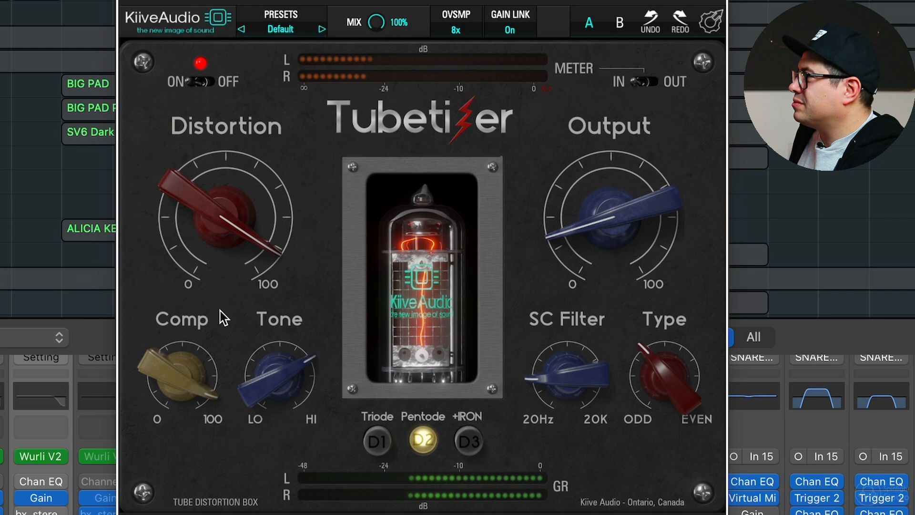
{"action": "mouse_move", "coordinate": [620, 188]}
{"action": "left_mouse_down"}
{"action": "mouse_move", "coordinate": [636, 173]}
{"action": "mouse_move", "coordinate": [635, 184]}
{"action": "left_mouse_up"}
{"action": "left_click_drag", "start_coordinate": [198, 360], "coordinate": [181, 411]}
{"action": "left_click_drag", "start_coordinate": [634, 216], "coordinate": [632, 226]}
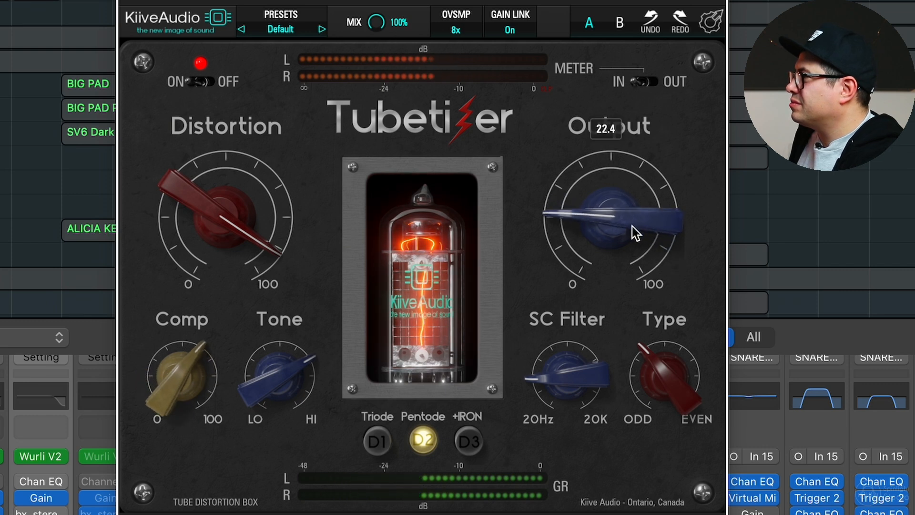
{"action": "left_click_drag", "start_coordinate": [181, 413], "coordinate": [184, 430]}
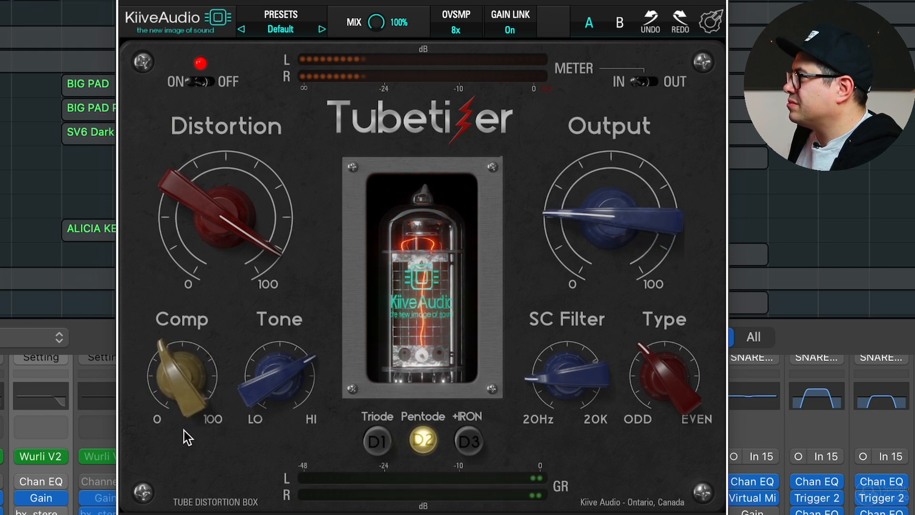
Stop and restart the drum playback, and bring the Mix down to blend in the dry signal
{"action": "mouse_move", "coordinate": [604, 198]}
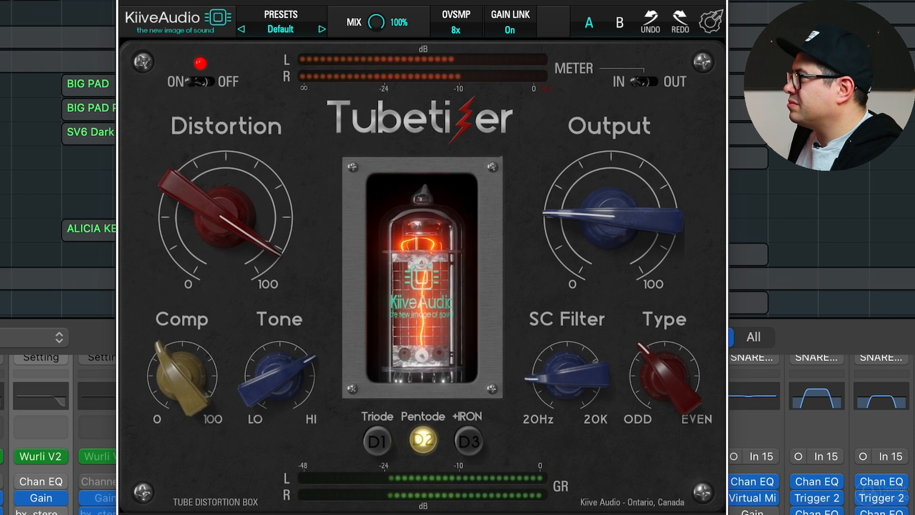
{"action": "key", "text": "space"}
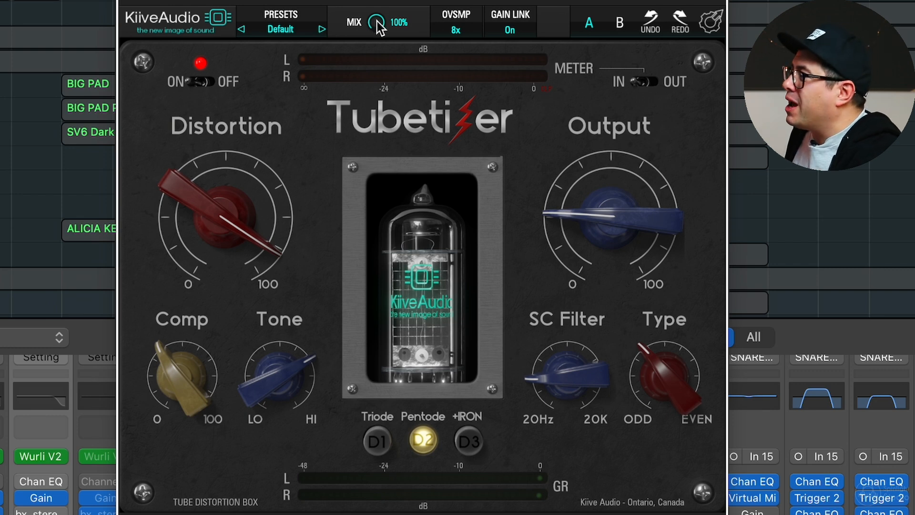
{"action": "key", "text": "space"}
{"action": "left_click_drag", "start_coordinate": [377, 22], "coordinate": [382, 207]}
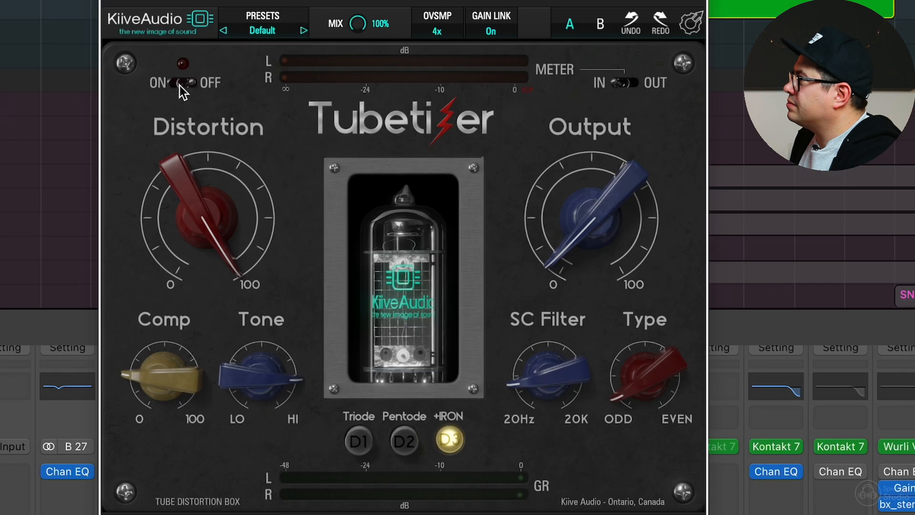
Compare the second track with Tubetizer engaged and bypassed, finishing with the plugin switched on
{"action": "left_click", "coordinate": [179, 85]}
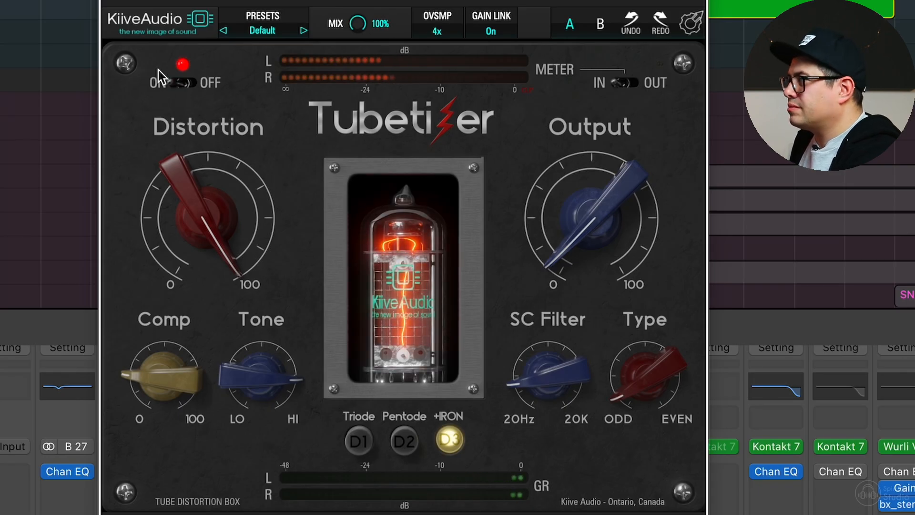
{"action": "left_click", "coordinate": [180, 84]}
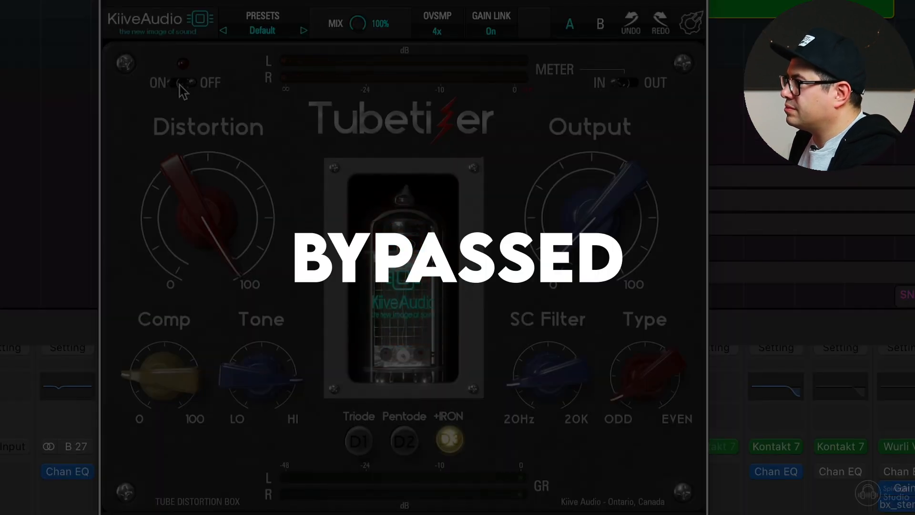
{"action": "left_click", "coordinate": [181, 83]}
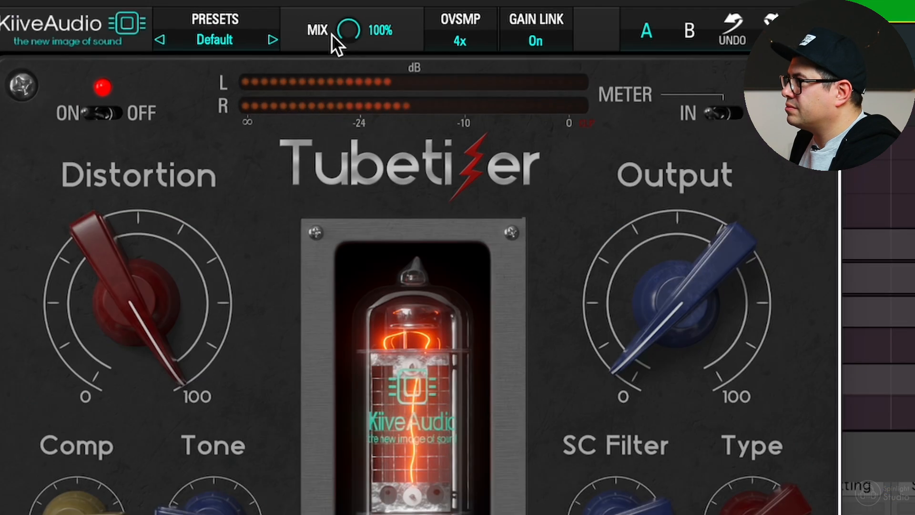
Lower the Mix to 63% during playback, and stop playback
{"action": "left_click_drag", "start_coordinate": [355, 28], "coordinate": [355, 77]}
{"action": "left_click_drag", "start_coordinate": [290, 263], "coordinate": [288, 271]}
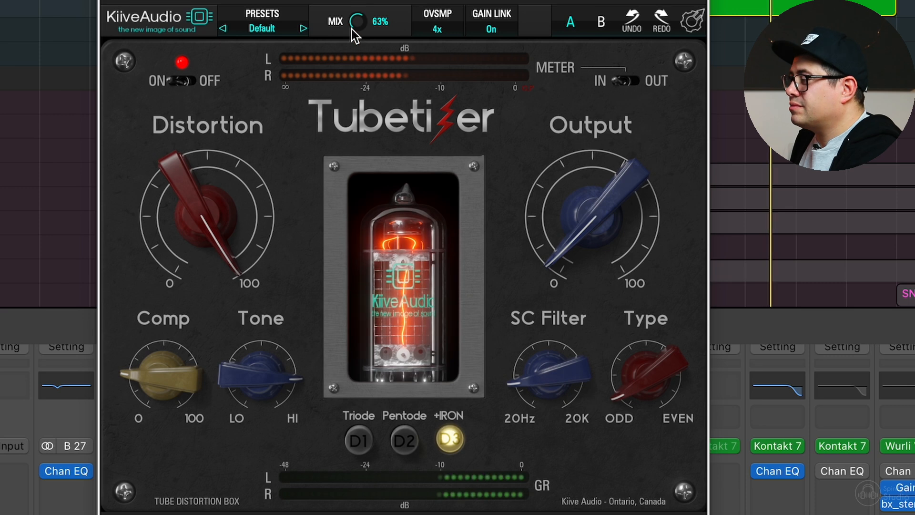
{"action": "key", "text": "space"}
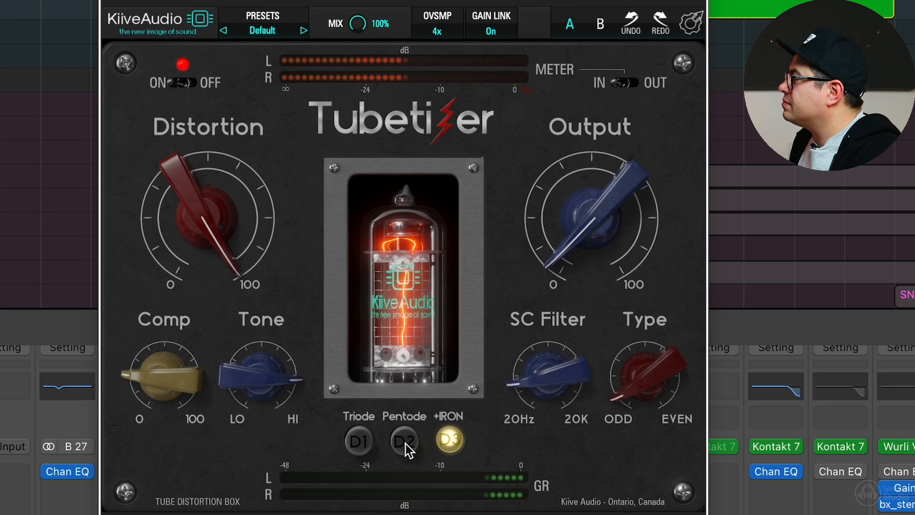
Audition the Pentode and Triode modes, lower the Distortion to roughly three quarters, and switch back to +IRON
{"action": "left_click", "coordinate": [405, 443]}
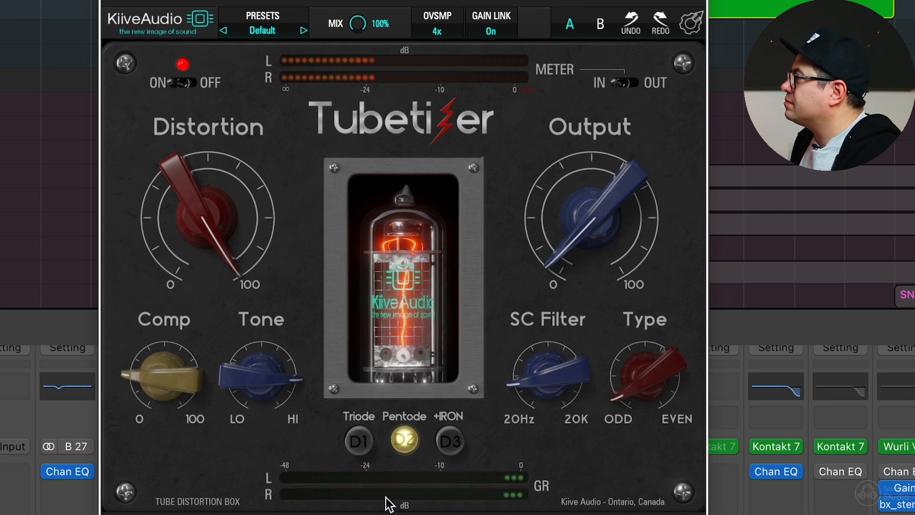
{"action": "left_click", "coordinate": [362, 442]}
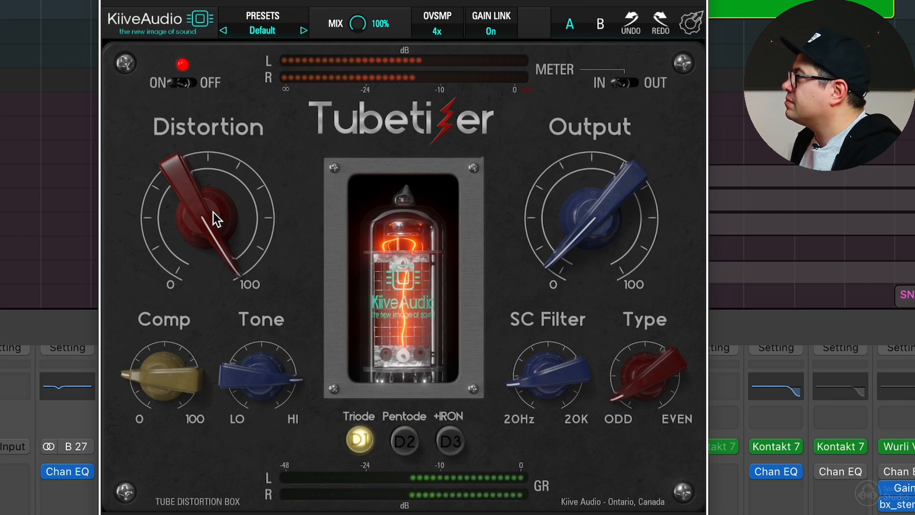
{"action": "left_click_drag", "start_coordinate": [212, 229], "coordinate": [200, 256]}
{"action": "left_click", "coordinate": [449, 441]}
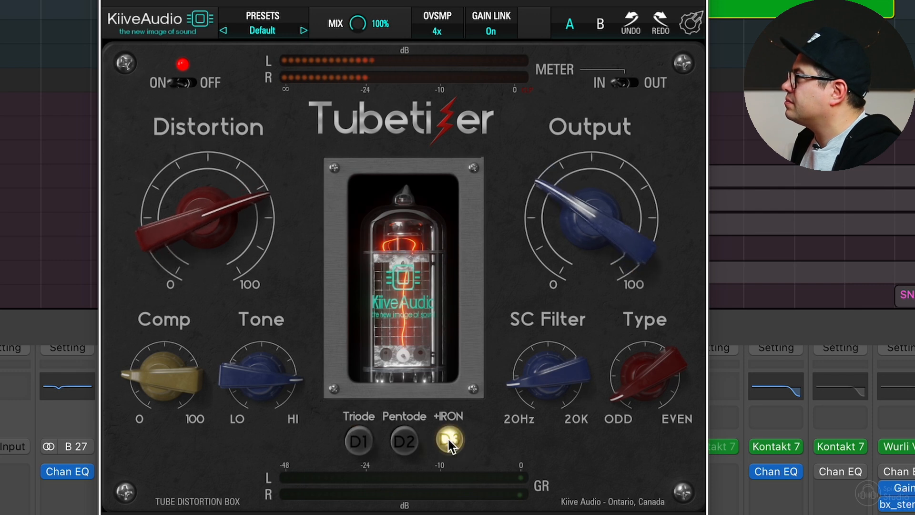
Switch to Pentode and refine the sound by raising Tone, Comp and Type, lowering SC Filter toward 20Hz and trimming Output
{"action": "left_click", "coordinate": [404, 441]}
{"action": "left_click_drag", "start_coordinate": [237, 384], "coordinate": [244, 366]}
{"action": "left_click_drag", "start_coordinate": [167, 379], "coordinate": [168, 368]}
{"action": "left_click_drag", "start_coordinate": [565, 393], "coordinate": [553, 408]}
{"action": "left_click_drag", "start_coordinate": [628, 386], "coordinate": [675, 309]}
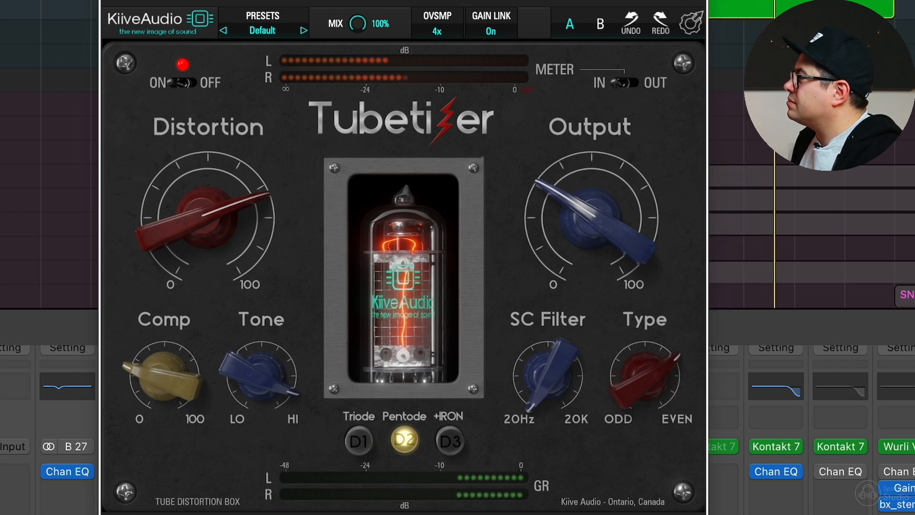
{"action": "left_click_drag", "start_coordinate": [582, 230], "coordinate": [581, 234]}
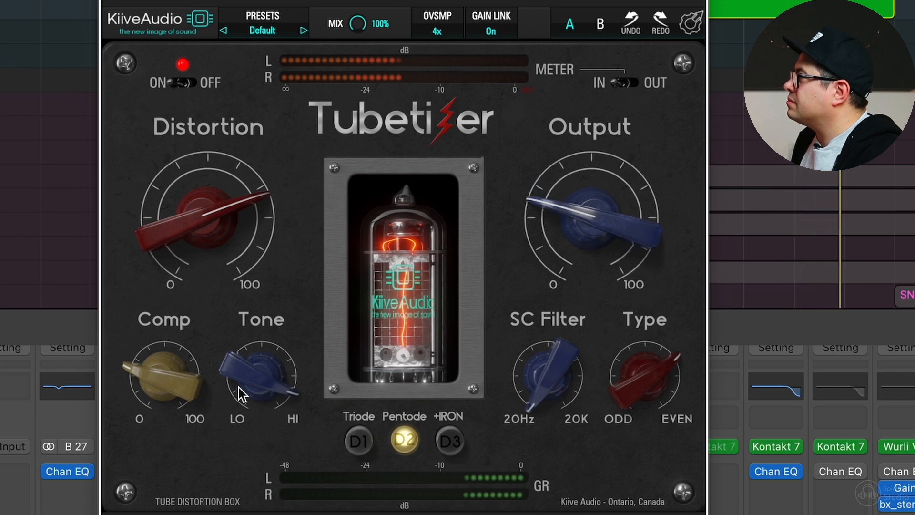
{"action": "left_click_drag", "start_coordinate": [171, 381], "coordinate": [174, 379]}
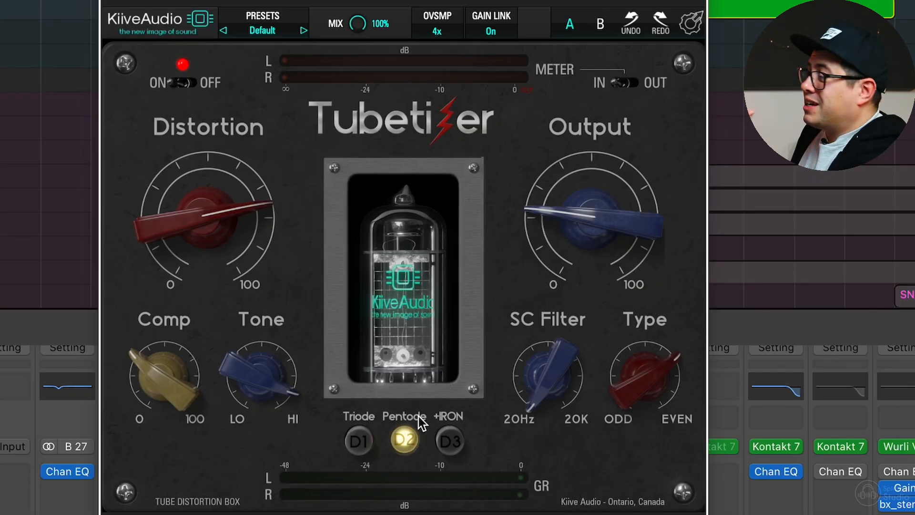
Raise the Distortion to its maximum in +IRON mode, auditioning Pentode and Triode before returning to +IRON
{"action": "left_click", "coordinate": [453, 443]}
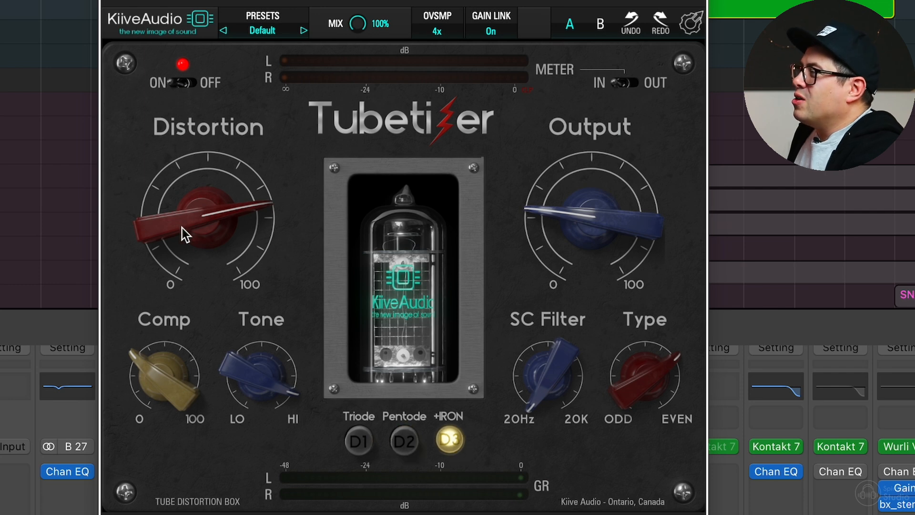
{"action": "left_click_drag", "start_coordinate": [185, 238], "coordinate": [212, 175]}
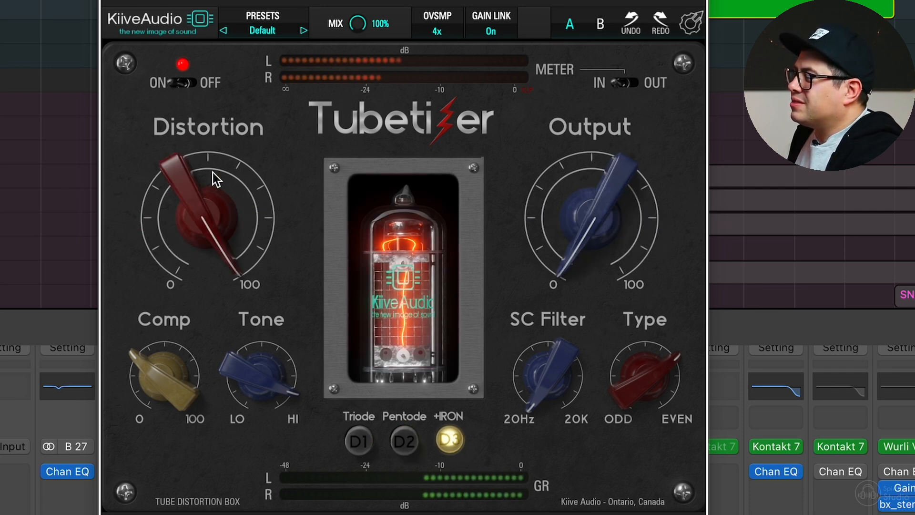
{"action": "left_click", "coordinate": [403, 436]}
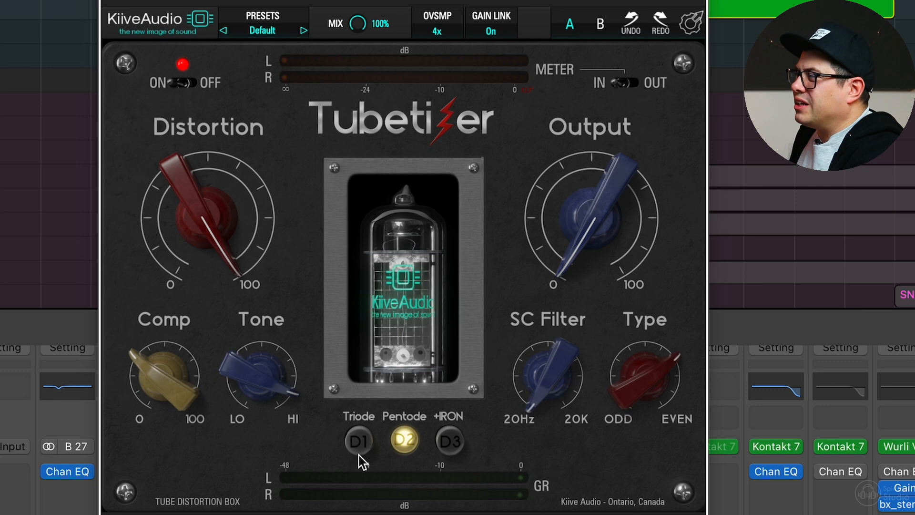
{"action": "left_click", "coordinate": [360, 443]}
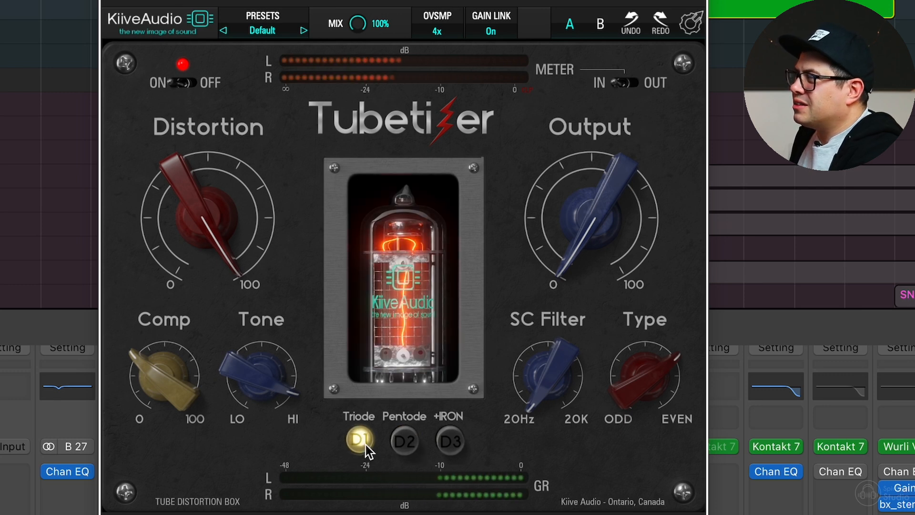
{"action": "left_click", "coordinate": [464, 446]}
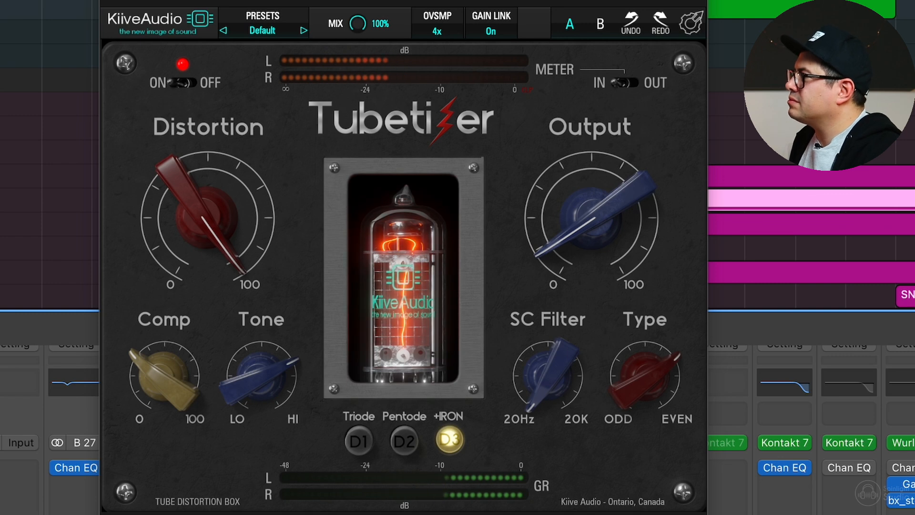
Compare the track engaged and bypassed twice within the full arrangement, finishing with the plugin switched on
{"action": "left_click", "coordinate": [186, 84]}
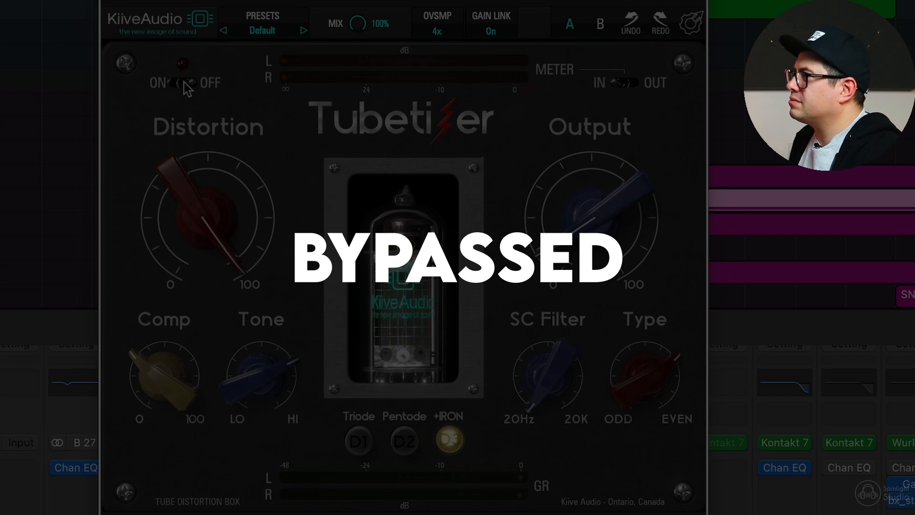
{"action": "left_click", "coordinate": [184, 82]}
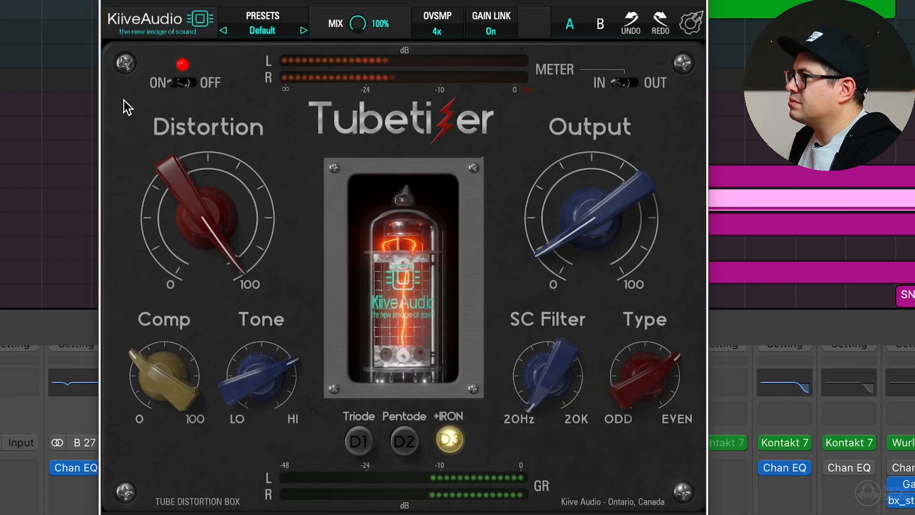
{"action": "left_click", "coordinate": [185, 85]}
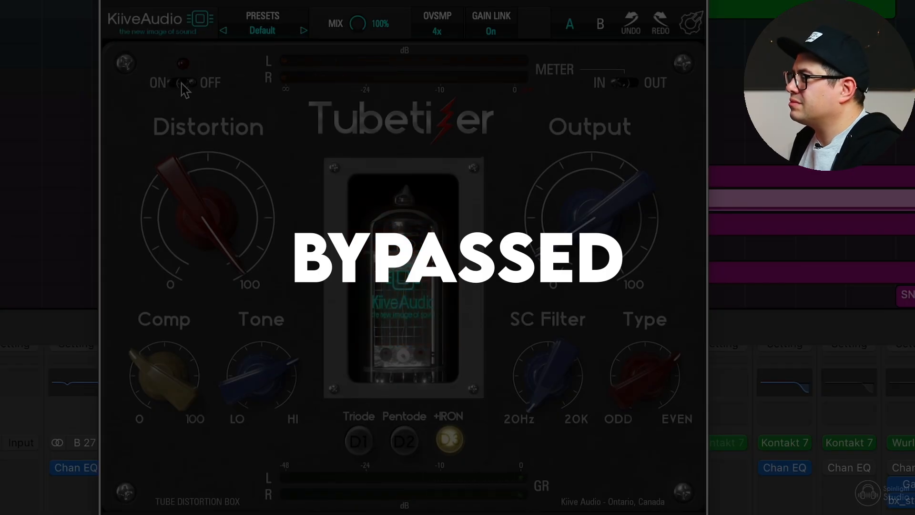
{"action": "left_click", "coordinate": [183, 83]}
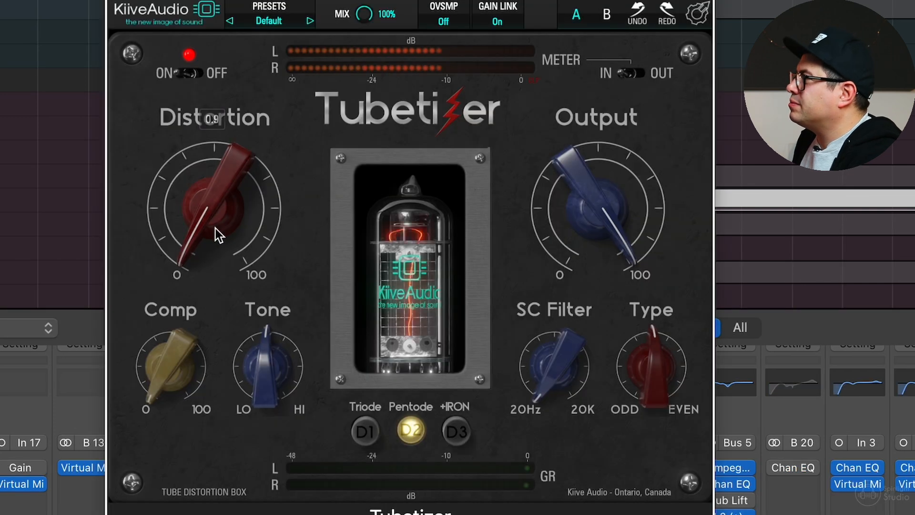
Raise the next track's Distortion to 100, audition the +IRON, Triode and Pentode modes, and stop playback with Triode selected
{"action": "left_click_drag", "start_coordinate": [214, 231], "coordinate": [259, 62]}
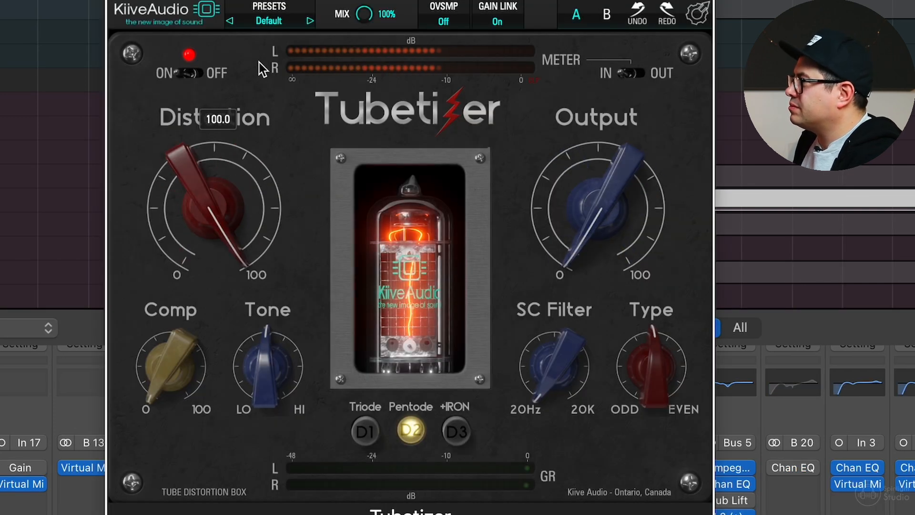
{"action": "left_click", "coordinate": [454, 430]}
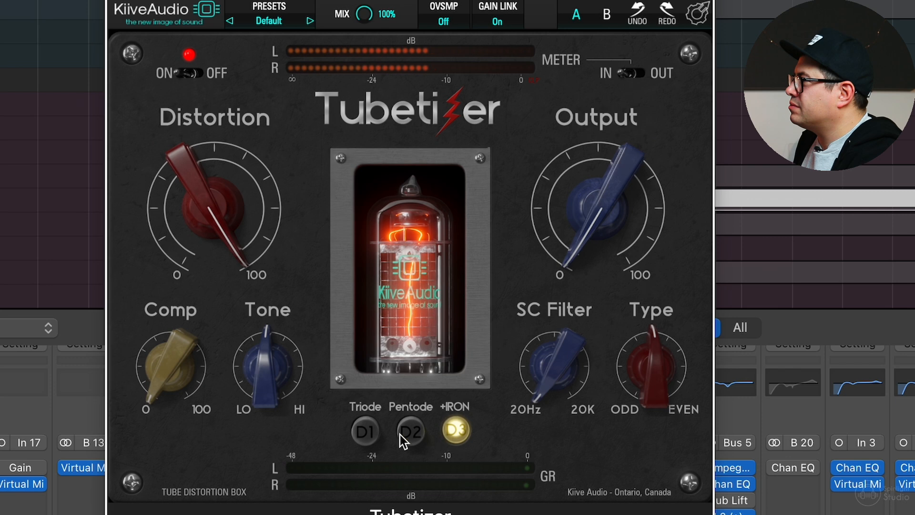
{"action": "left_click", "coordinate": [367, 432]}
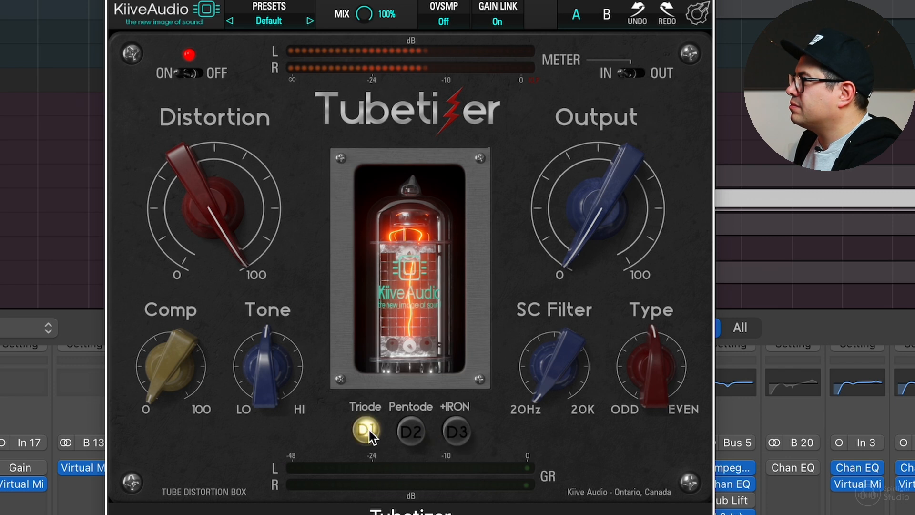
{"action": "left_click", "coordinate": [403, 432]}
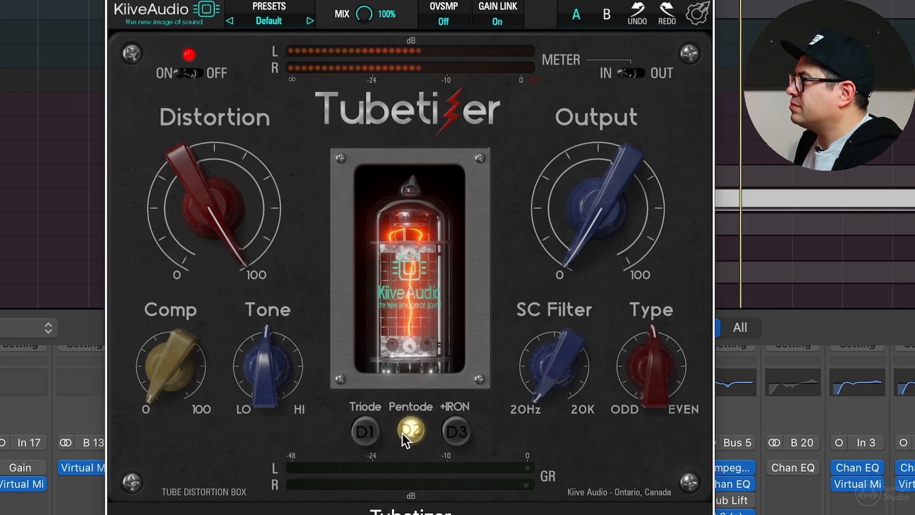
{"action": "left_click", "coordinate": [371, 434]}
{"action": "key", "text": "space"}
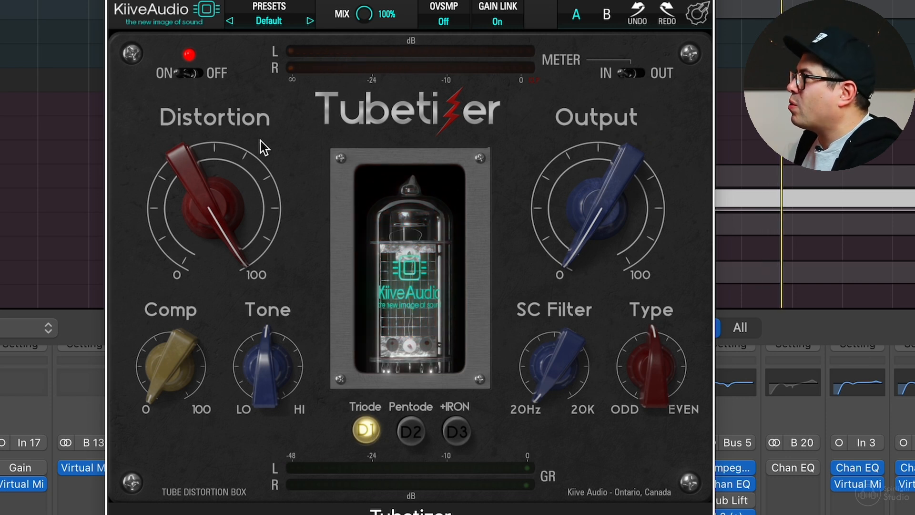
Resume playback, sweep the Distortion down and back up to 92.2, and raise Comp to roughly a quarter
{"action": "key", "text": "space"}
{"action": "left_click_drag", "start_coordinate": [222, 187], "coordinate": [205, 341]}
{"action": "left_click_drag", "start_coordinate": [224, 284], "coordinate": [253, 235]}
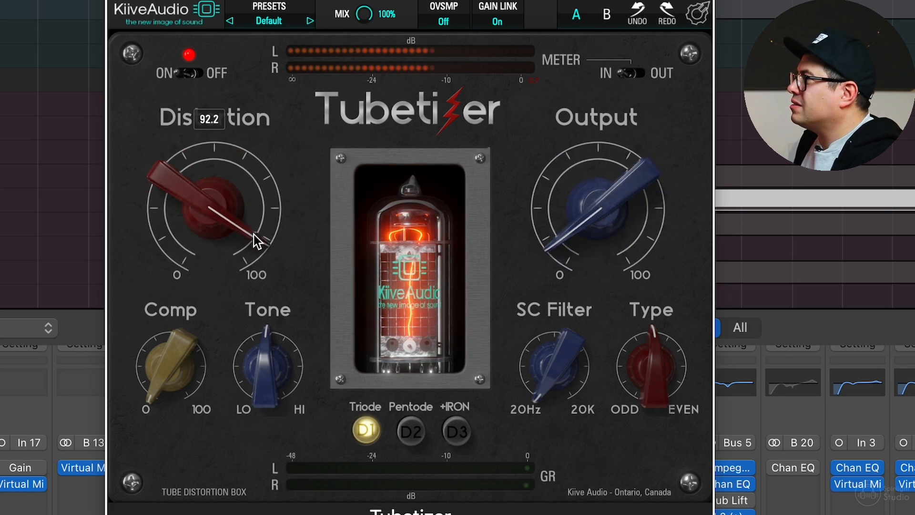
{"action": "left_click_drag", "start_coordinate": [166, 369], "coordinate": [175, 342]}
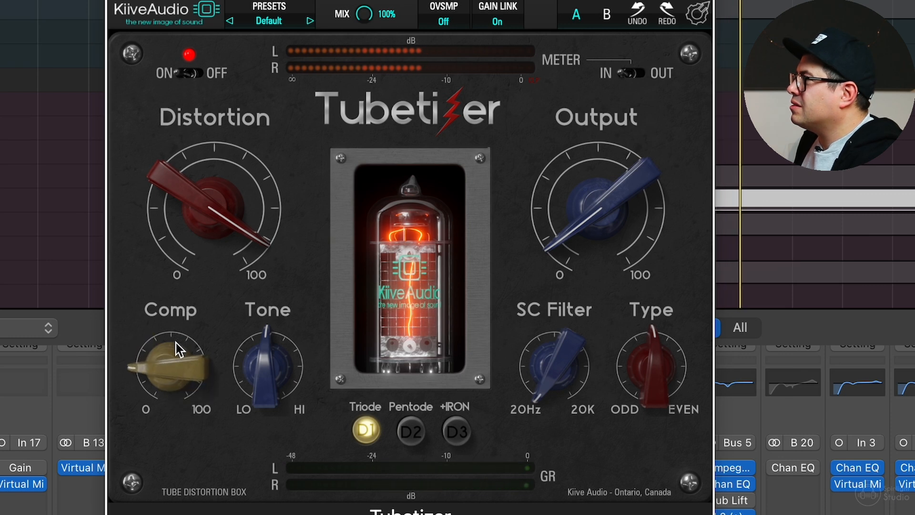
Sweep the Tone control through its range and settle it below the midpoint, toward LO
{"action": "left_click_drag", "start_coordinate": [270, 361], "coordinate": [297, 296]}
{"action": "left_click_drag", "start_coordinate": [267, 361], "coordinate": [262, 387]}
{"action": "left_click_drag", "start_coordinate": [261, 514], "coordinate": [267, 486]}
Try Type near ODD before moving it toward EVEN, with Distortion at maximum and SC Filter raised to roughly a quarter
{"action": "mouse_move", "coordinate": [664, 364]}
{"action": "left_mouse_down"}
{"action": "mouse_move", "coordinate": [665, 340]}
{"action": "mouse_move", "coordinate": [654, 376]}
{"action": "left_mouse_up"}
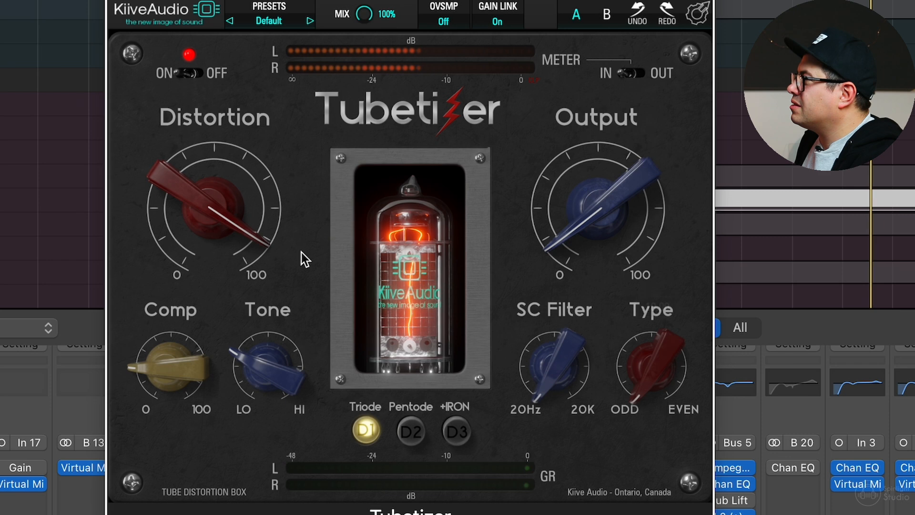
{"action": "left_click_drag", "start_coordinate": [212, 209], "coordinate": [209, 187]}
{"action": "mouse_move", "coordinate": [656, 375]}
{"action": "left_mouse_down"}
{"action": "mouse_move", "coordinate": [676, 199]}
{"action": "mouse_move", "coordinate": [653, 389]}
{"action": "left_mouse_up"}
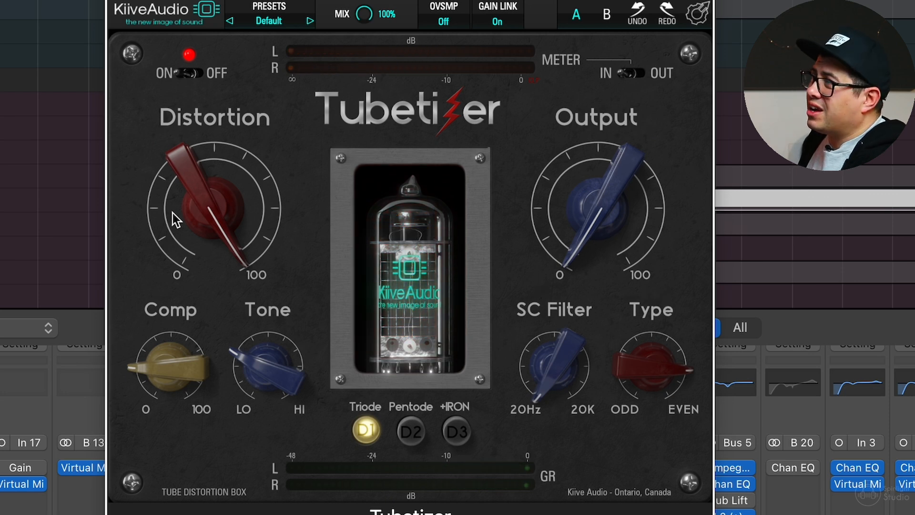
{"action": "mouse_move", "coordinate": [551, 364]}
{"action": "left_mouse_down"}
{"action": "mouse_move", "coordinate": [556, 338]}
{"action": "mouse_move", "coordinate": [548, 367]}
{"action": "left_mouse_up"}
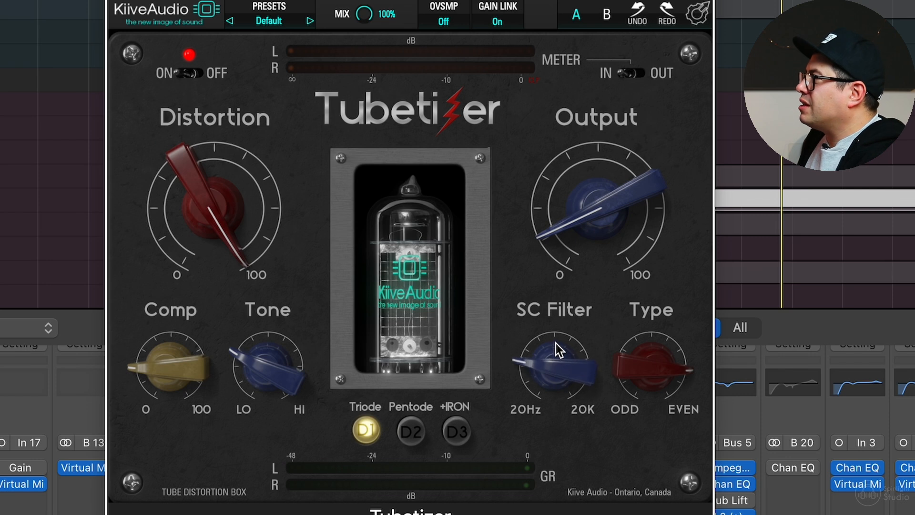
Restart playback and compare the soloed track engaged and bypassed, trimming the Output slightly down to match levels
{"action": "key", "text": "space"}
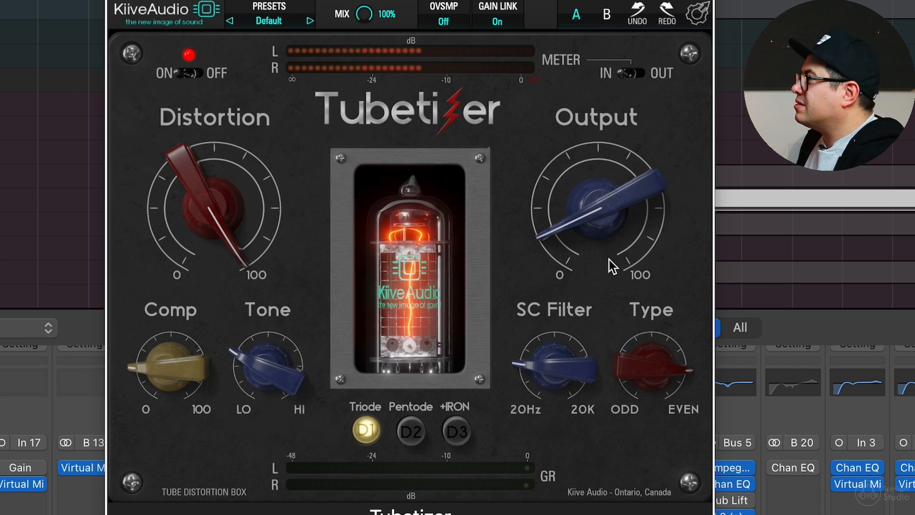
{"action": "left_click", "coordinate": [193, 75]}
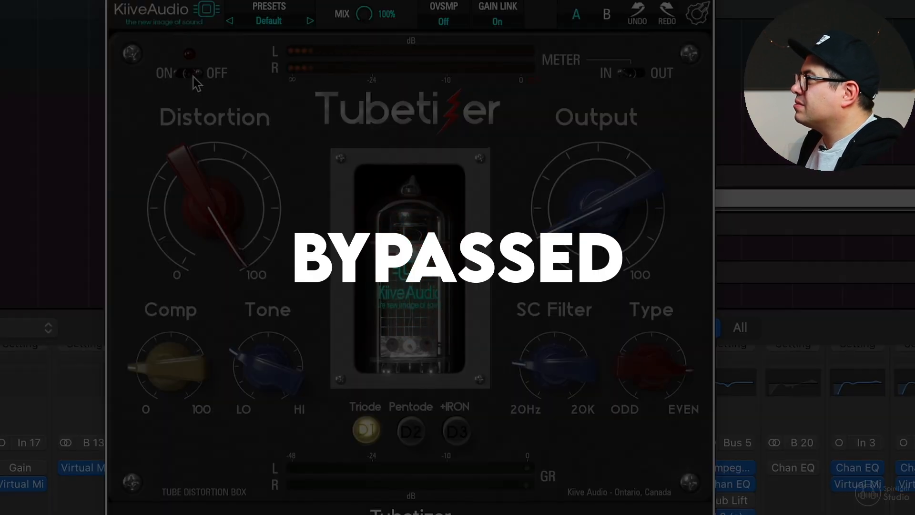
{"action": "left_click", "coordinate": [193, 76]}
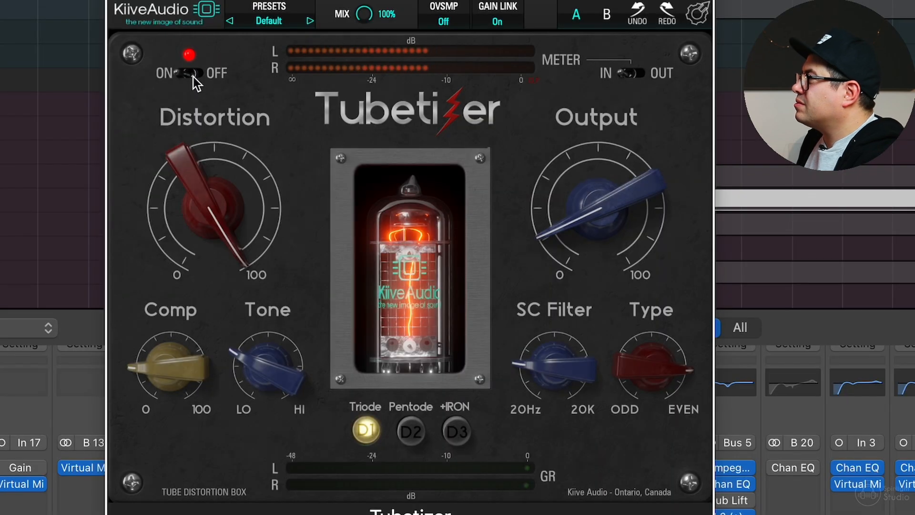
{"action": "left_click_drag", "start_coordinate": [587, 186], "coordinate": [587, 190]}
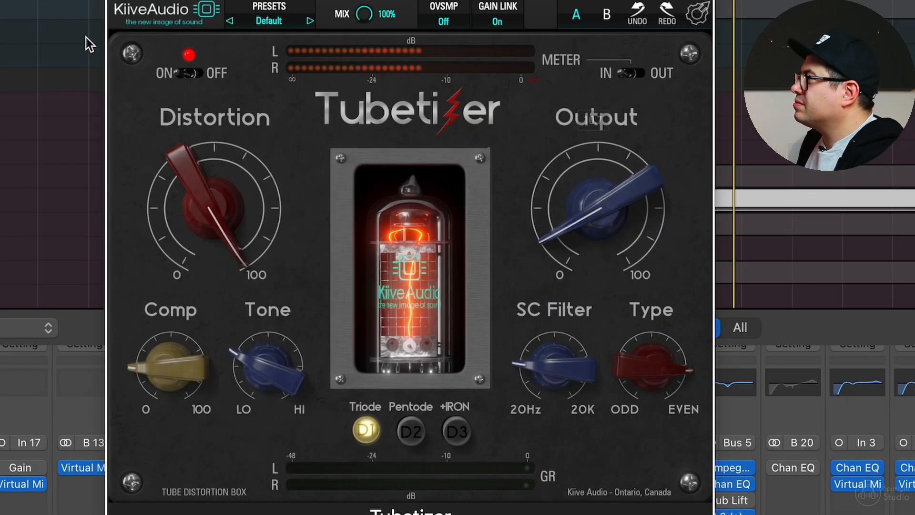
{"action": "left_click", "coordinate": [185, 75]}
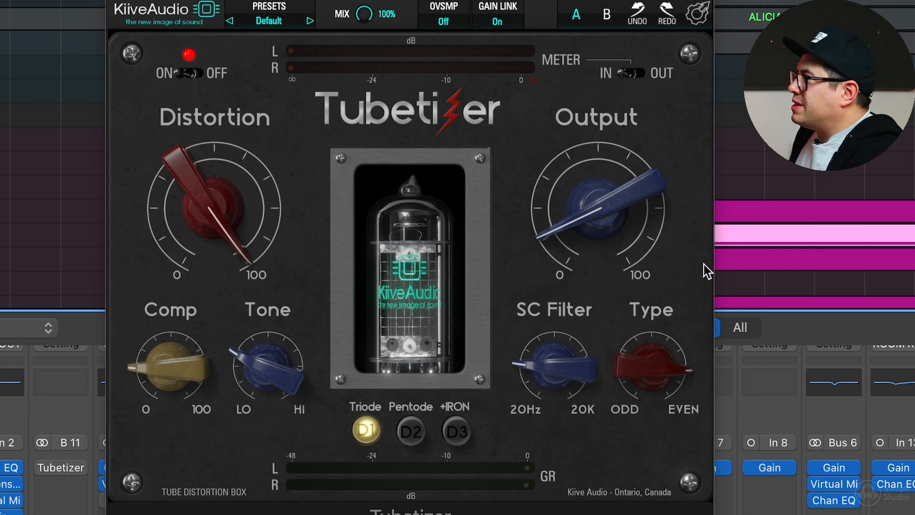
Play the full arrangement and toggle Tubetizer between bypassed and engaged twice, leaving it switched on
{"action": "key", "text": "space"}
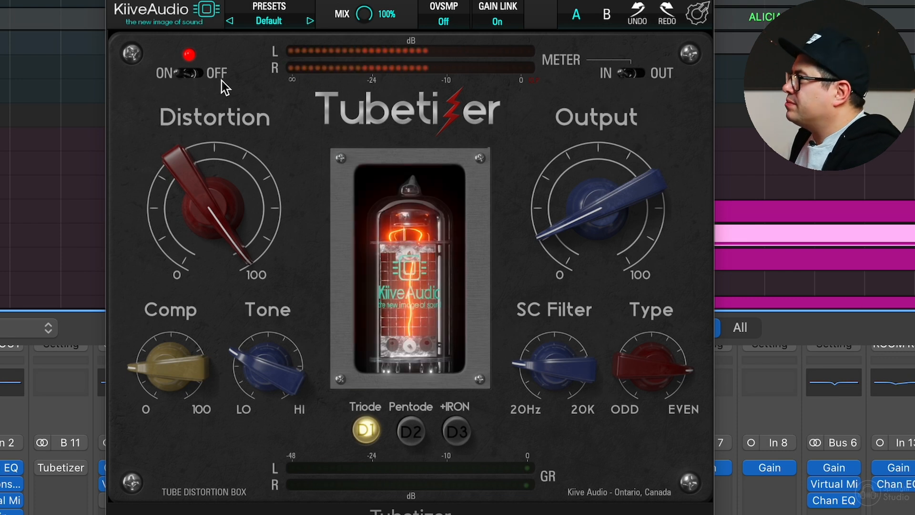
{"action": "left_click", "coordinate": [190, 73]}
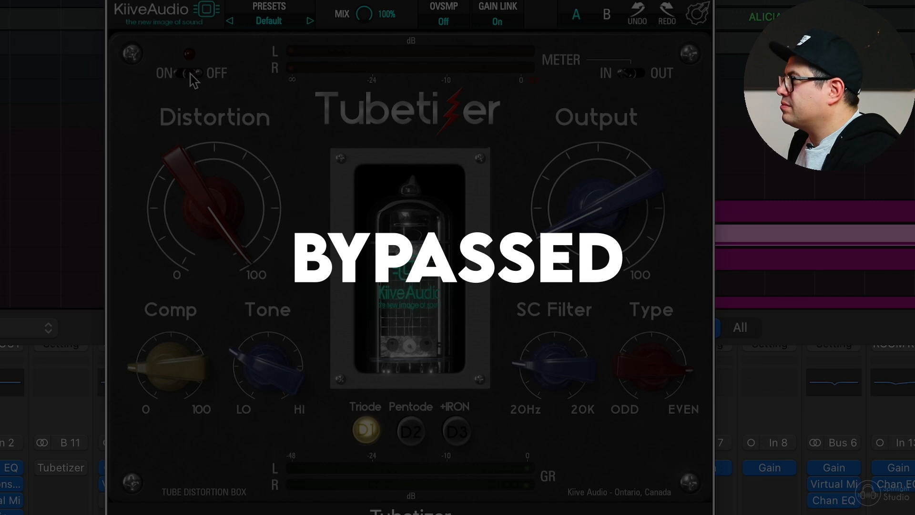
{"action": "left_click", "coordinate": [190, 74]}
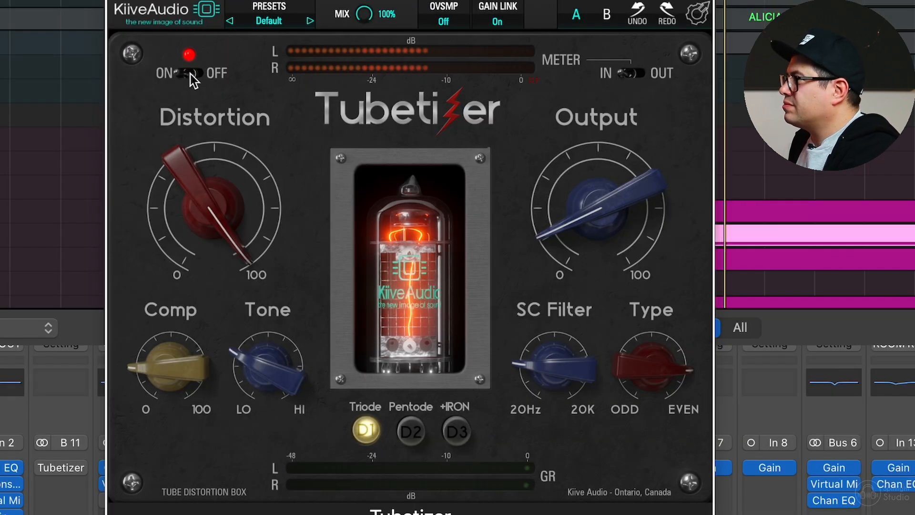
{"action": "left_click", "coordinate": [191, 74]}
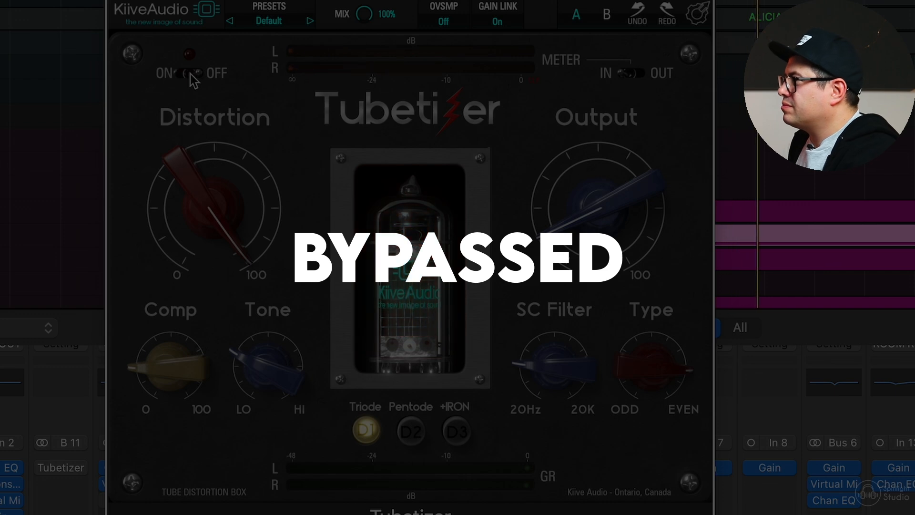
{"action": "left_click", "coordinate": [190, 74]}
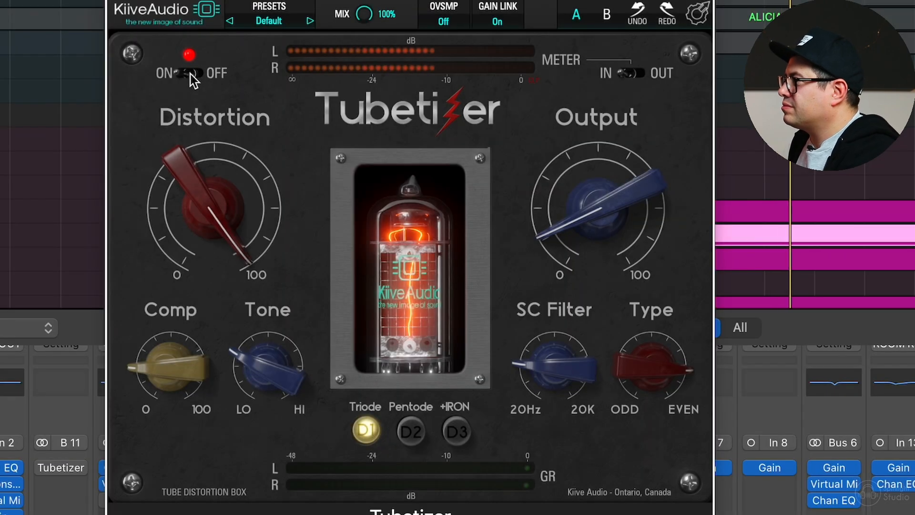